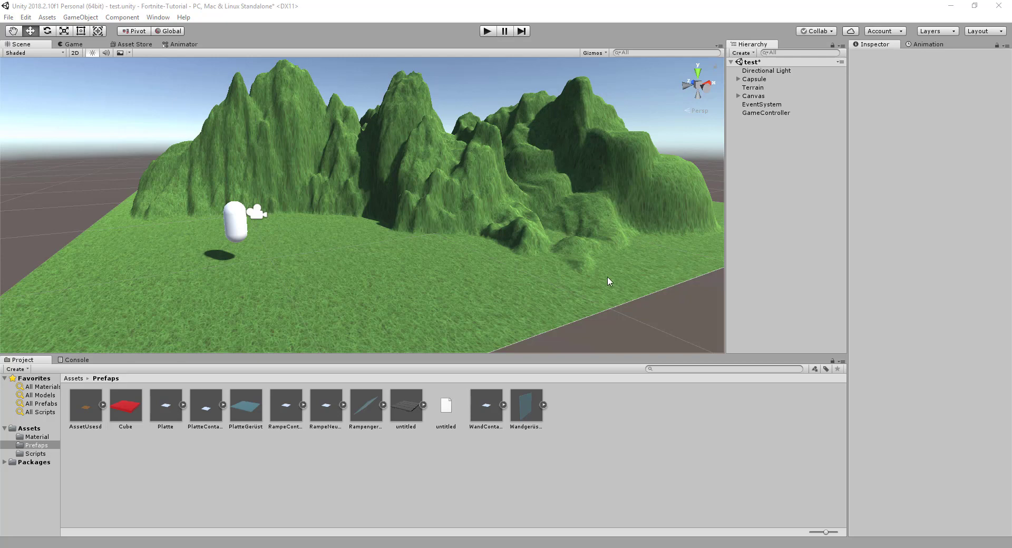
Enter Play mode so the game view shows the capsule player and floor preview.
{"action": "left_click", "coordinate": [487, 31]}
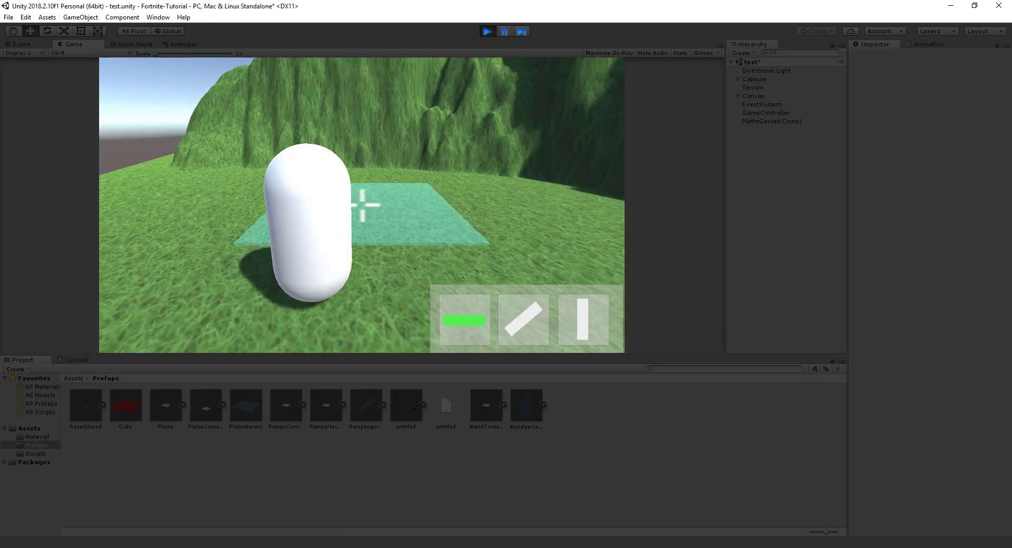
Place a floor plate, then switch to walls and build two walls with scaffolds.
{"action": "left_click", "coordinate": [362, 206]}
{"action": "key", "text": "3"}
{"action": "left_click", "coordinate": [362, 206]}
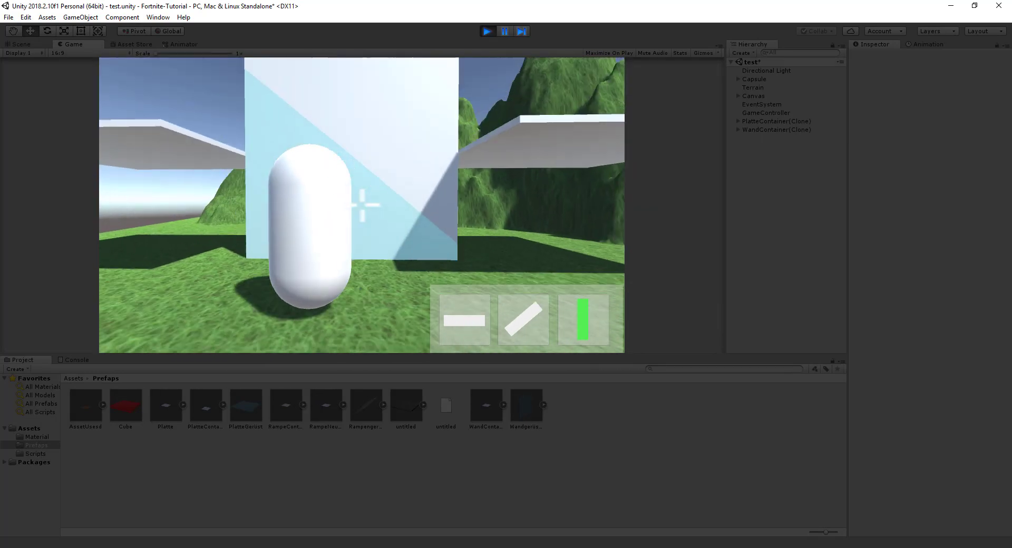
{"action": "left_click", "coordinate": [361, 205]}
Release the mouse, pause to inspect the built pieces, then stop Play mode.
{"action": "key", "text": "Escape"}
{"action": "left_click", "coordinate": [505, 33]}
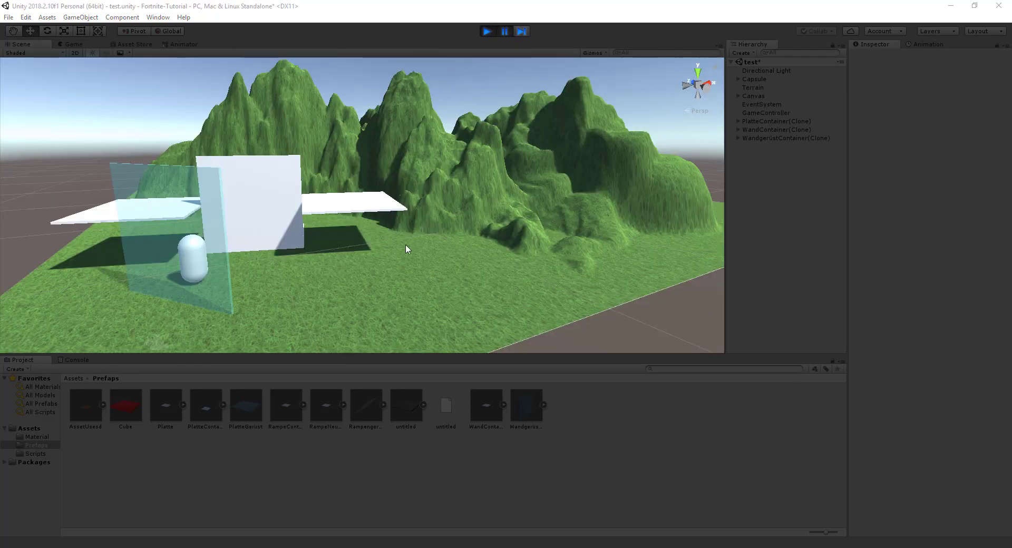
{"action": "left_click", "coordinate": [481, 30]}
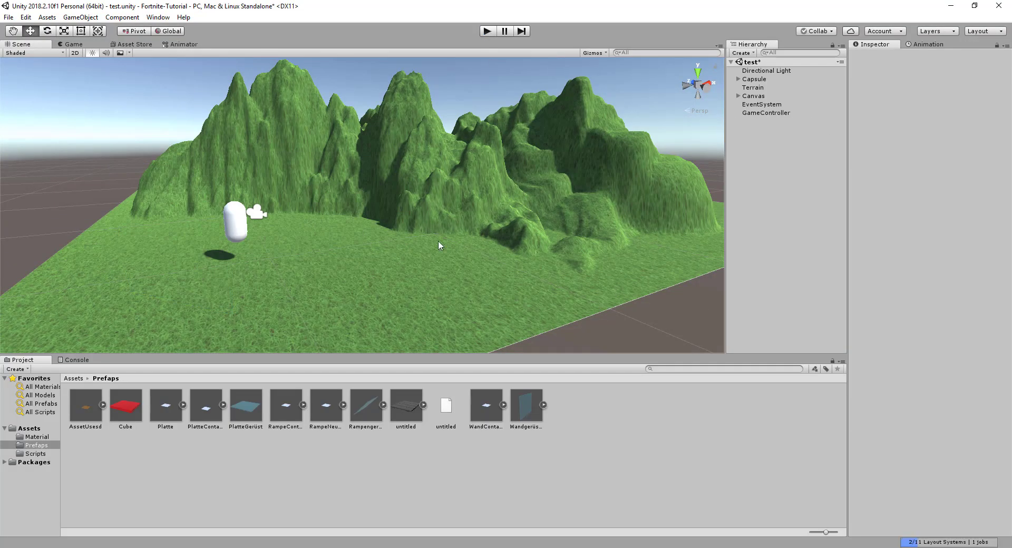
Drop a WandContainer prefab into the scene and rename its Platte child to Wand.
{"action": "left_click_drag", "start_coordinate": [485, 405], "coordinate": [295, 288]}
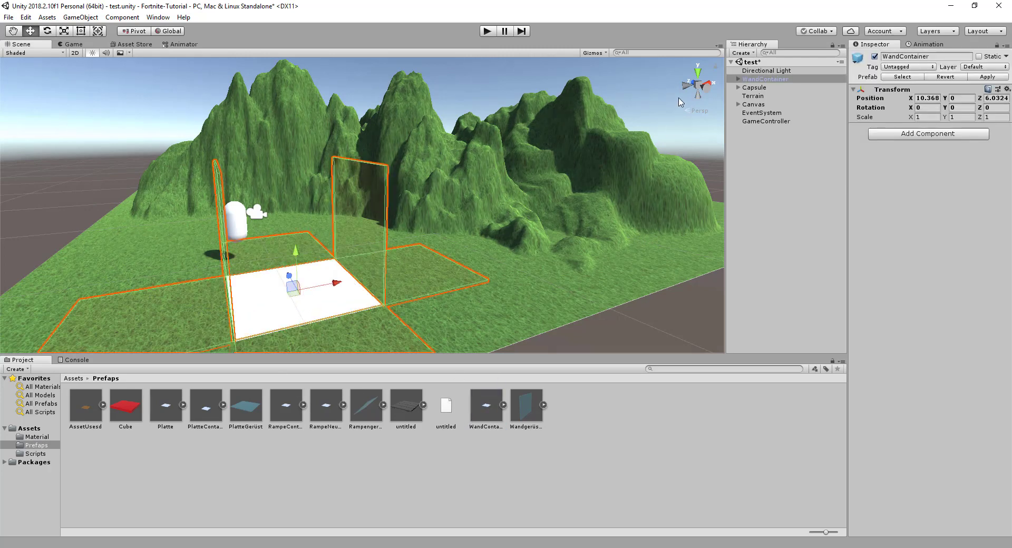
{"action": "left_click", "coordinate": [738, 79]}
{"action": "left_click", "coordinate": [763, 91]}
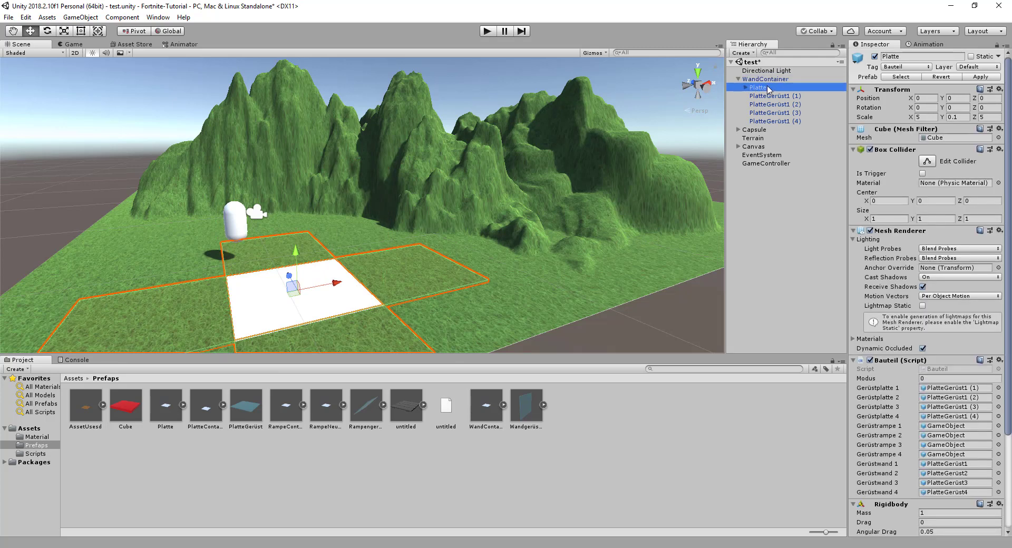
{"action": "left_click", "coordinate": [901, 56]}
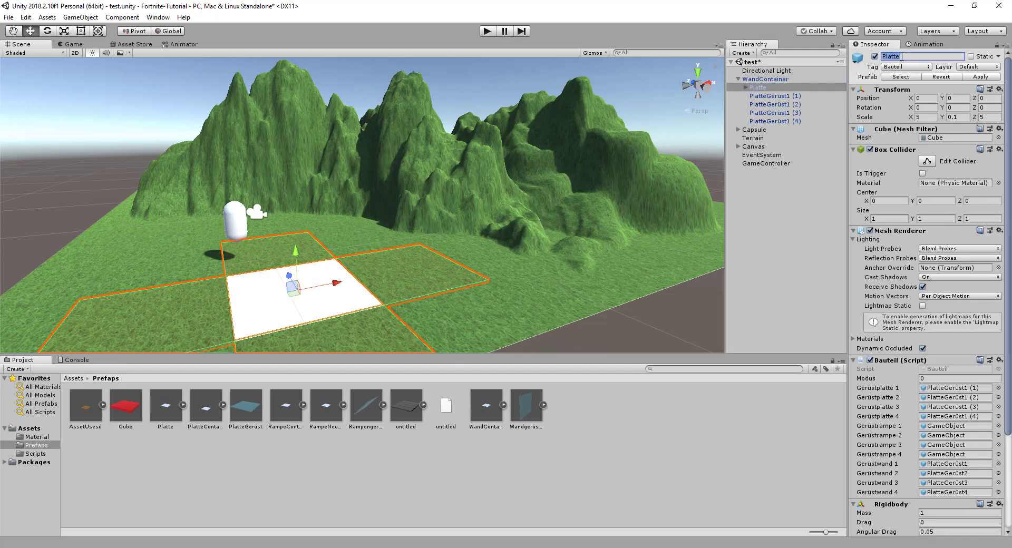
{"action": "type", "text": "Wand"}
{"action": "key", "text": "Return"}
Apply the rename to the WandContainer prefab and bring up BuildingController.cs in Visual Studio.
{"action": "left_click", "coordinate": [790, 79]}
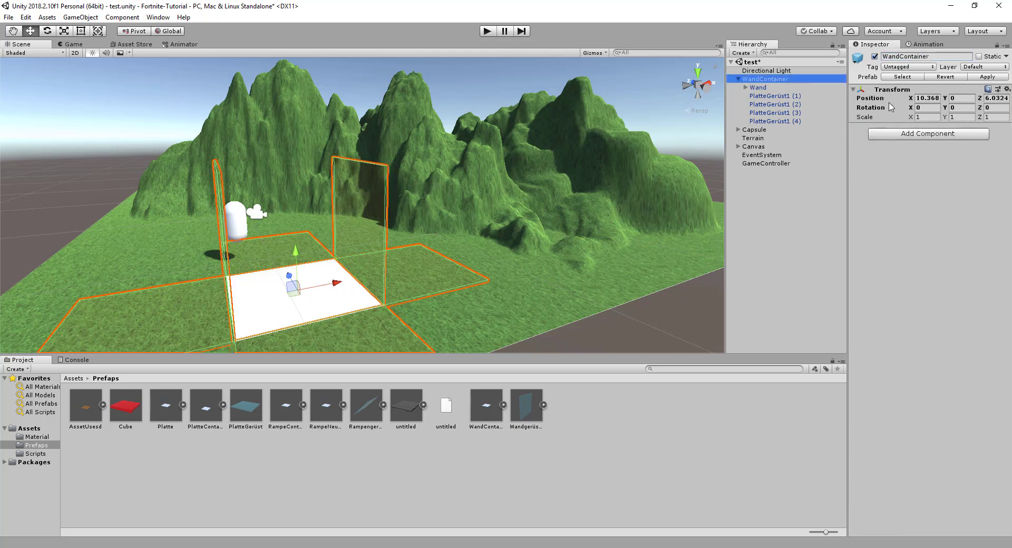
{"action": "left_click", "coordinate": [984, 76]}
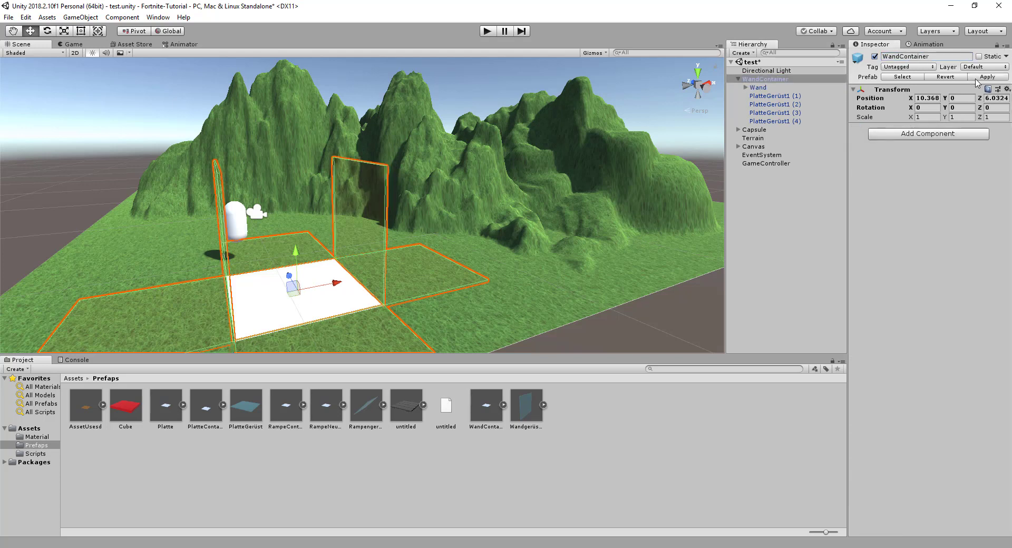
{"action": "left_click", "coordinate": [774, 78]}
{"action": "left_click", "coordinate": [698, 128]}
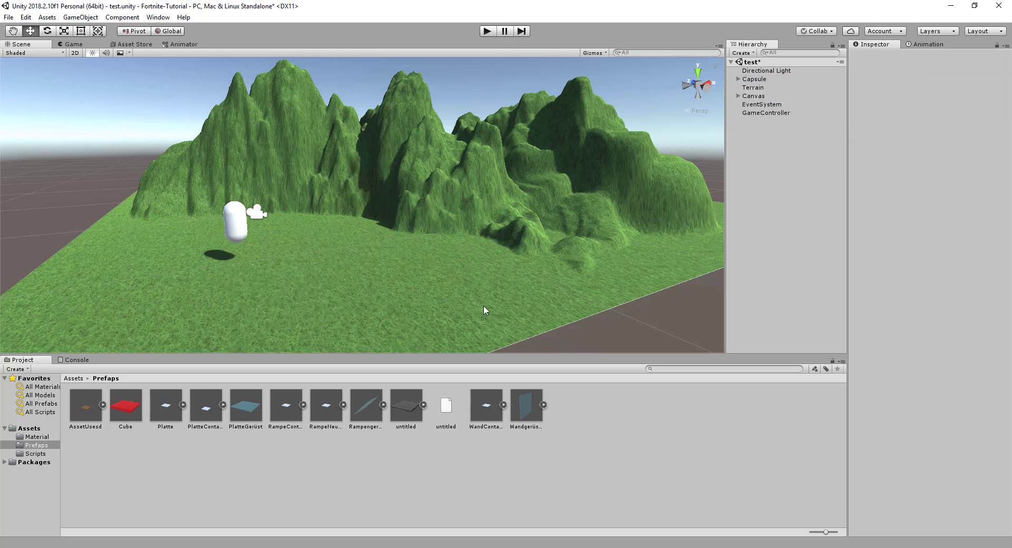
{"action": "left_click", "coordinate": [154, 546]}
On indented line 125, start the condition if(!hit.collider above the rotate line.
{"action": "scroll", "coordinate": [246, 232], "scroll_direction": "up", "scroll_amount": 4}
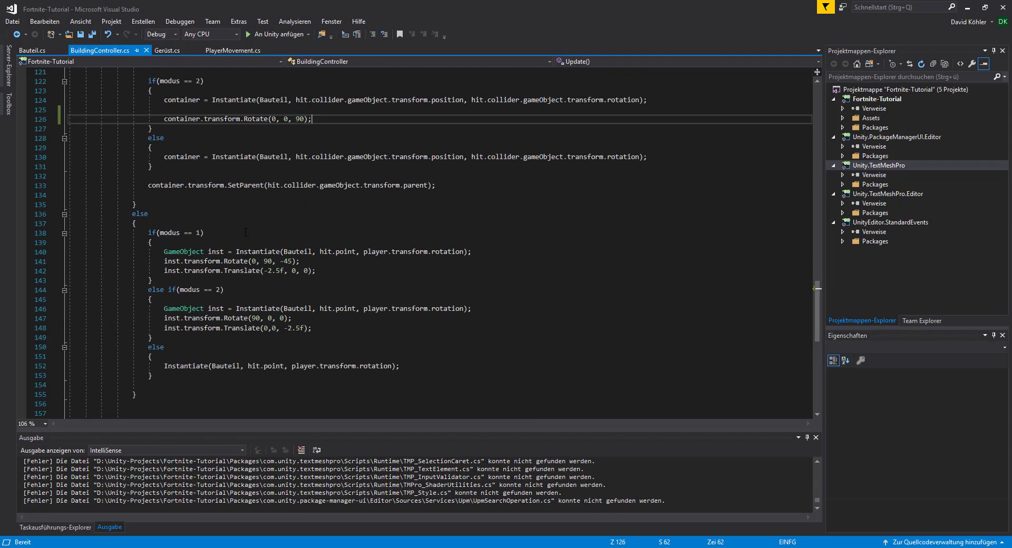
{"action": "scroll", "coordinate": [271, 238], "scroll_direction": "up", "scroll_amount": 4}
{"action": "left_click", "coordinate": [234, 224]}
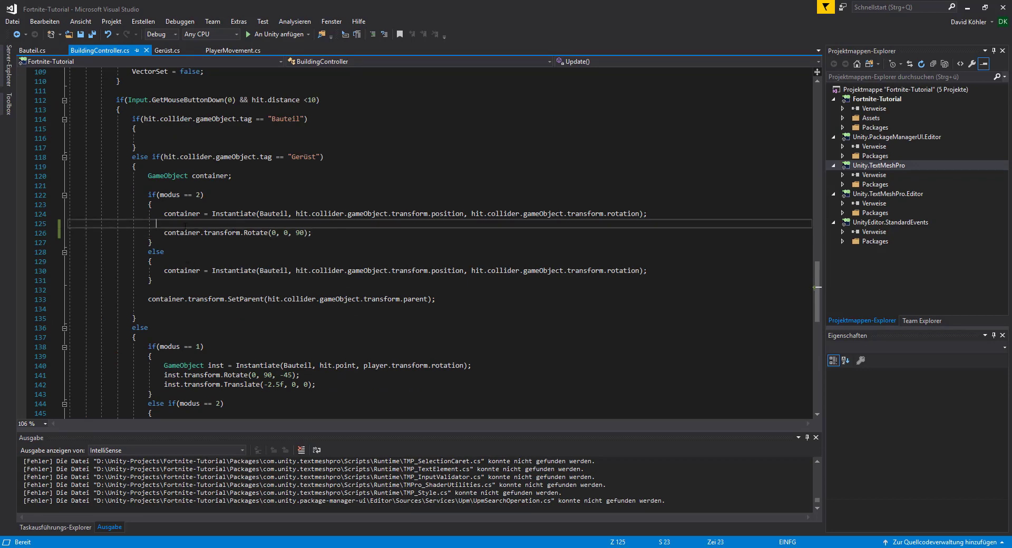
{"action": "key", "text": "Tab"}
{"action": "left_click_drag", "start_coordinate": [166, 233], "coordinate": [311, 233]}
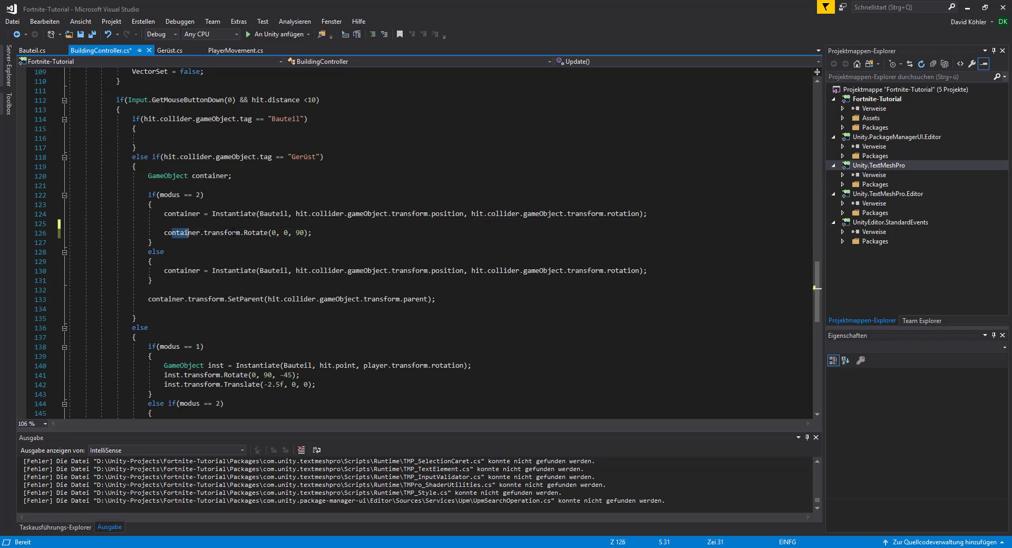
{"action": "left_click", "coordinate": [186, 222]}
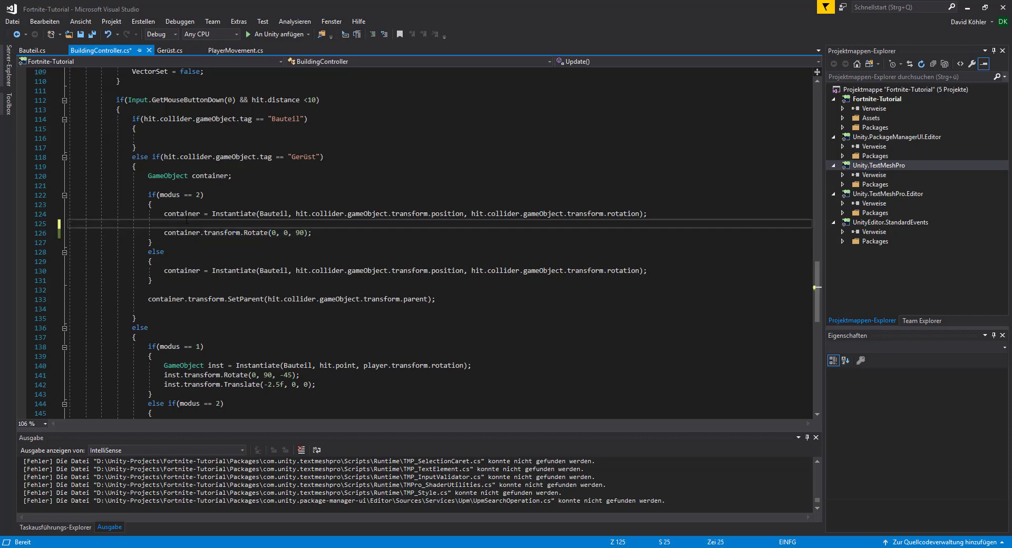
{"action": "type", "text": "if("}
{"action": "type", "text": "!"}
{"action": "type", "text": "hit"}
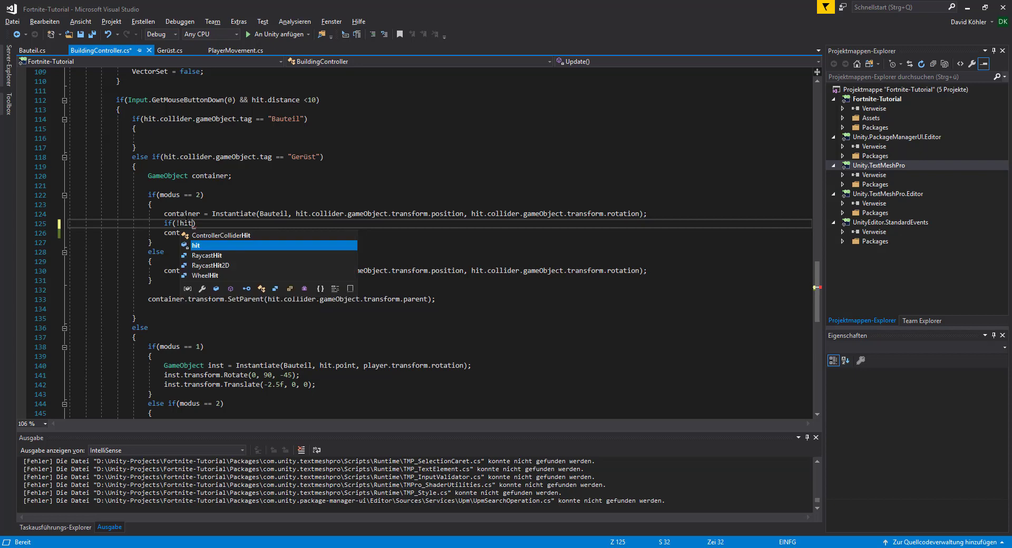
{"action": "type", "text": ".c"}
{"action": "type", "text": "ollider"}
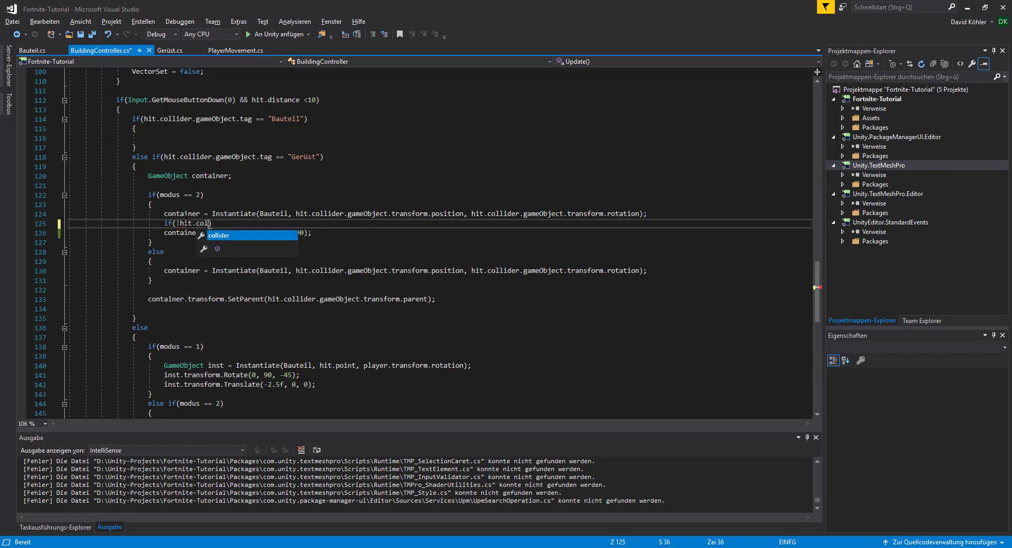
{"action": "type", "text": "#"}
{"action": "key", "text": "BackSpace"}
Complete the condition as .gameObject.transform.parent.gameObject.name.Equals("Wand")).
{"action": "type", "text": "."}
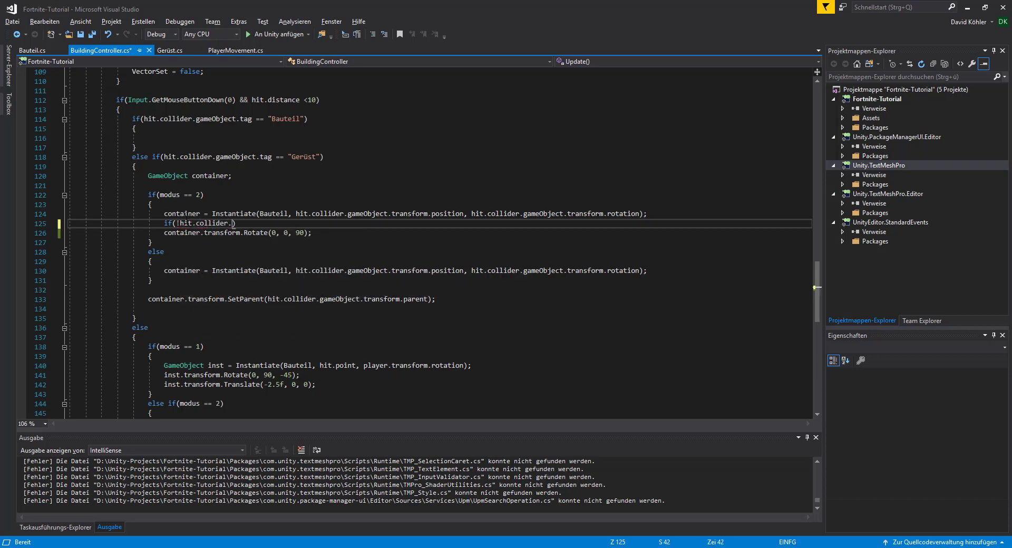
{"action": "type", "text": "ga"}
{"action": "key", "text": "Tab"}
{"action": "type", "text": ".tr"}
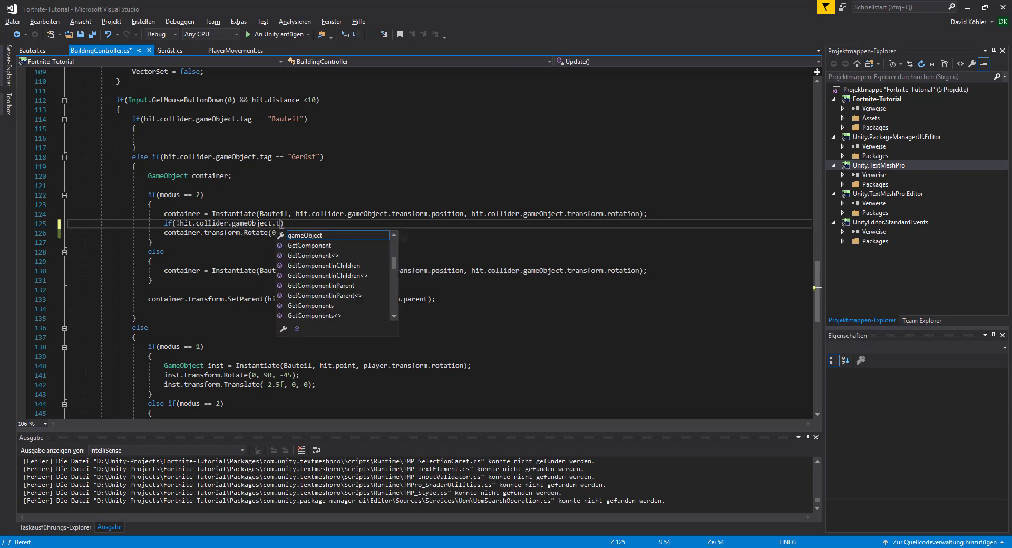
{"action": "key", "text": "Tab"}
{"action": "type", "text": ".pa"}
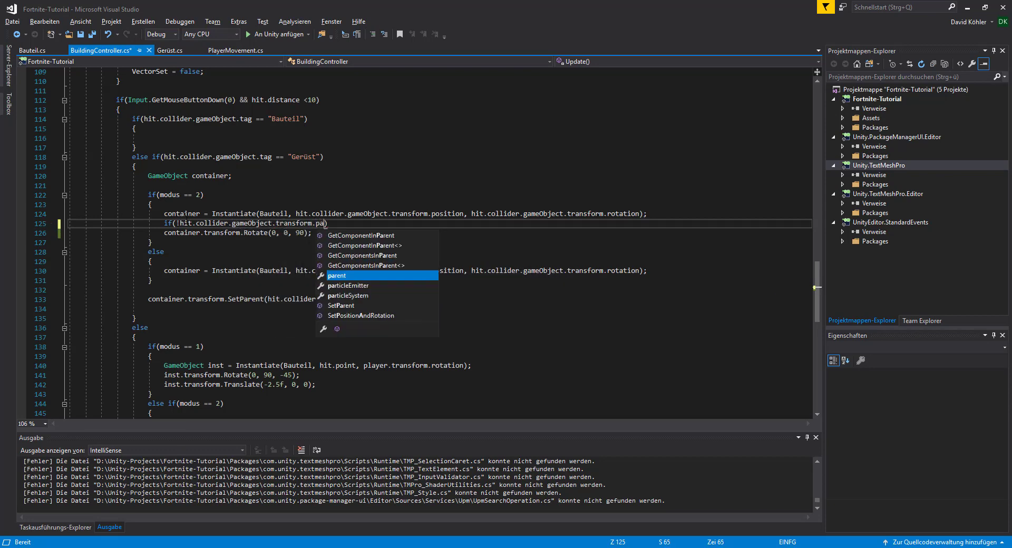
{"action": "key", "text": "Tab"}
{"action": "type", "text": "."}
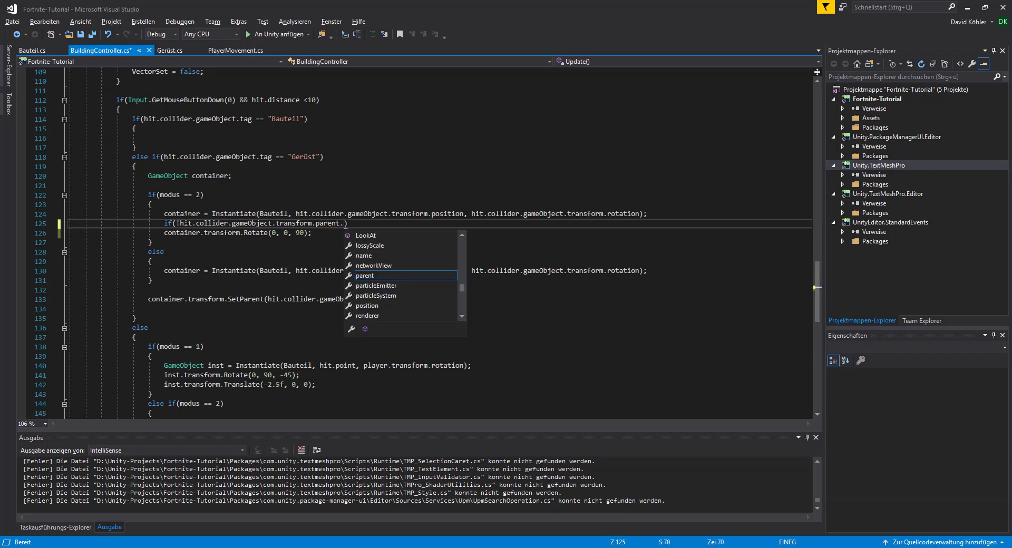
{"action": "type", "text": "ga"}
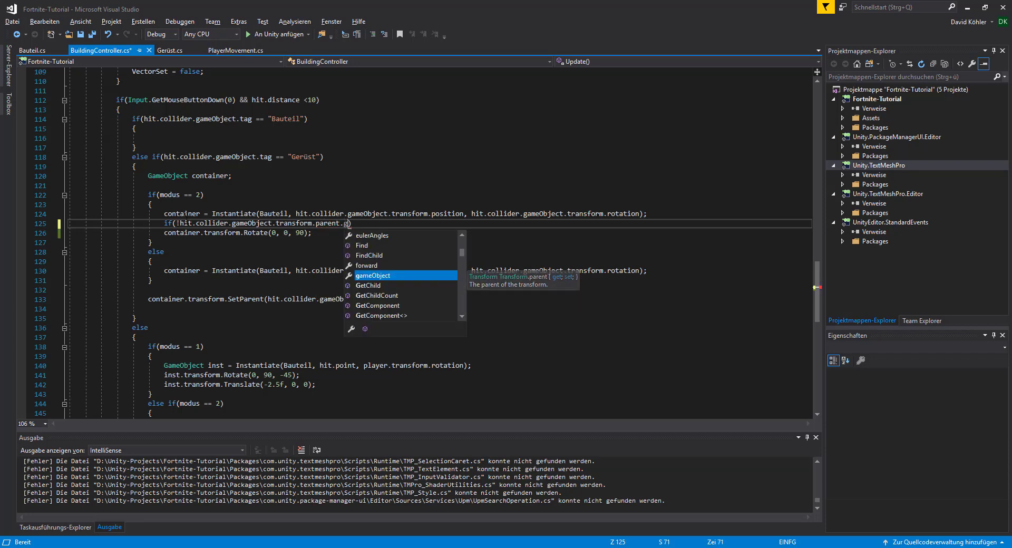
{"action": "key", "text": "Tab"}
{"action": "type", "text": ".na"}
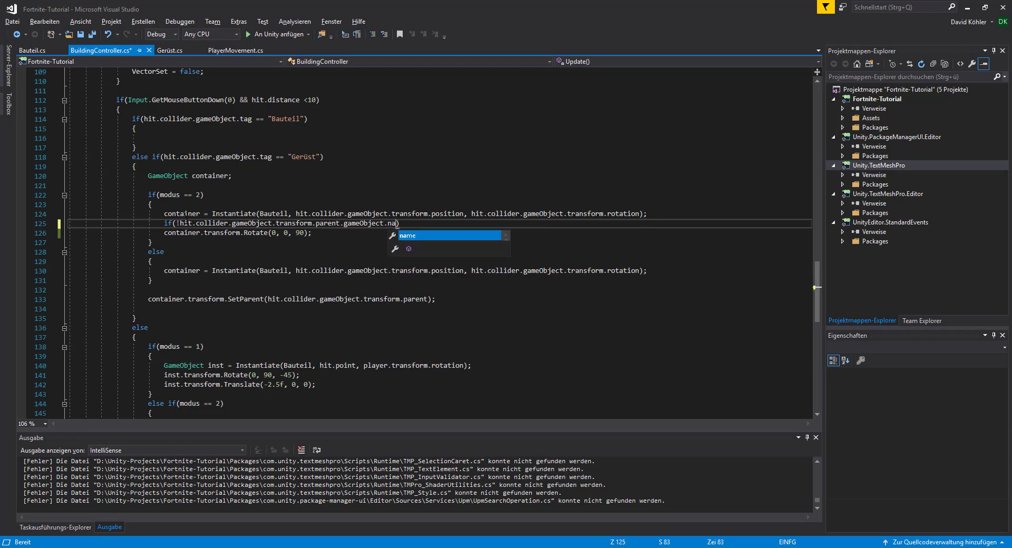
{"action": "key", "text": "Tab"}
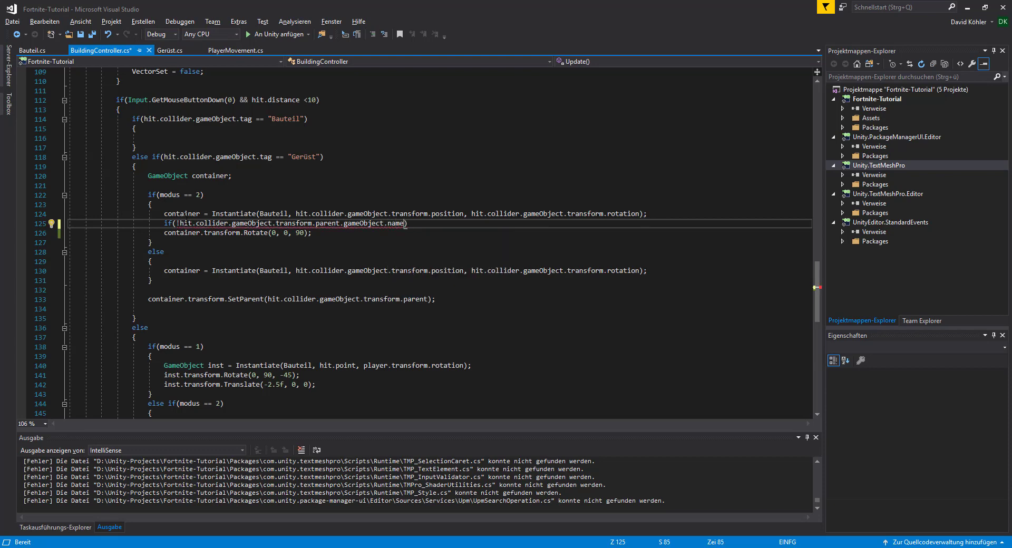
{"action": "type", "text": ".eq"}
{"action": "key", "text": "Tab"}
{"action": "type", "text": "("}
{"action": "type", "text": "\""}
{"action": "type", "text": "\""}
{"action": "type", "text": "Wa"}
{"action": "type", "text": "nd"}
{"action": "type", "text": "))"}
Open a brace block under the Wand check and move container.transform.Rotate(0, 0, 90); inside it.
{"action": "key", "text": "Return"}
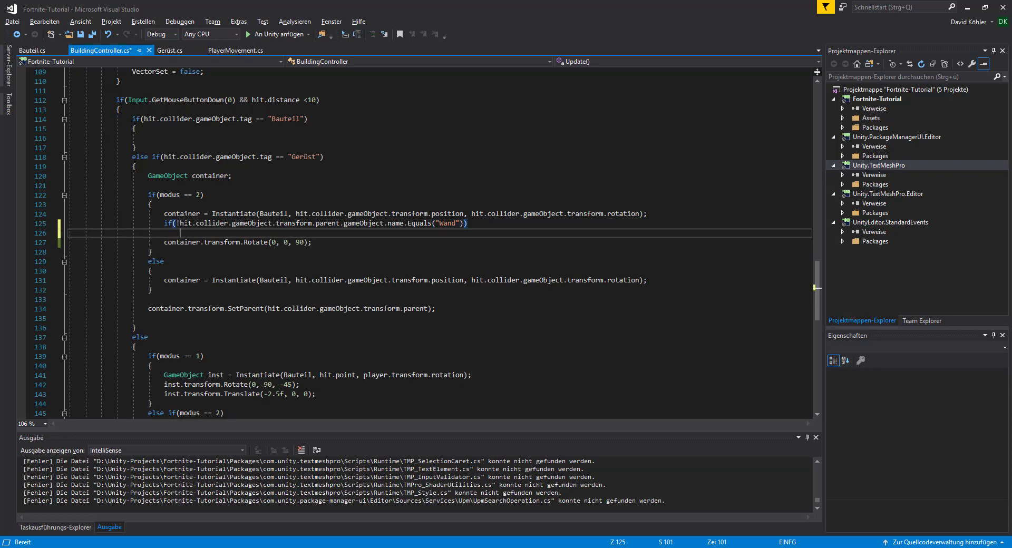
{"action": "type", "text": "{"}
{"action": "key", "text": "Return"}
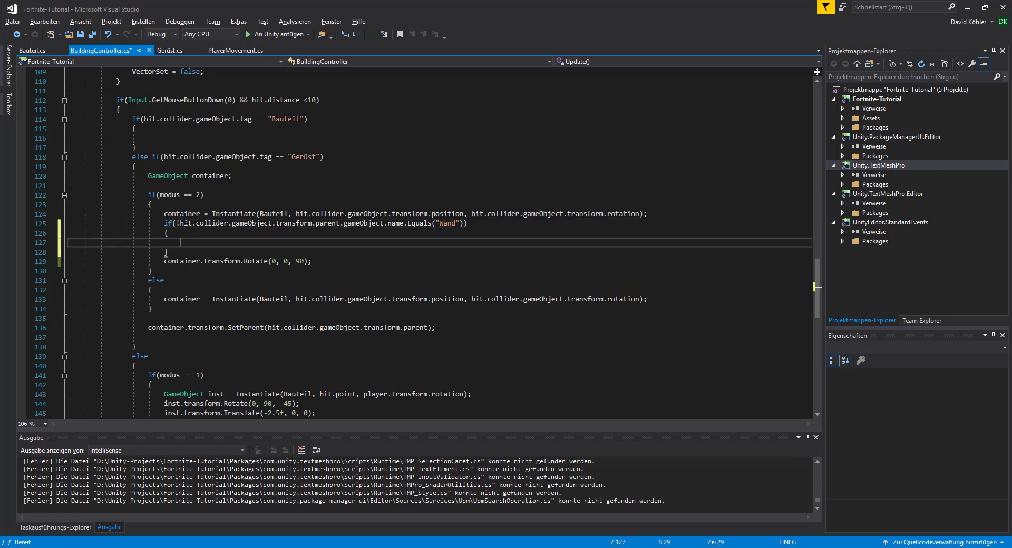
{"action": "left_click_drag", "start_coordinate": [162, 261], "coordinate": [322, 260]}
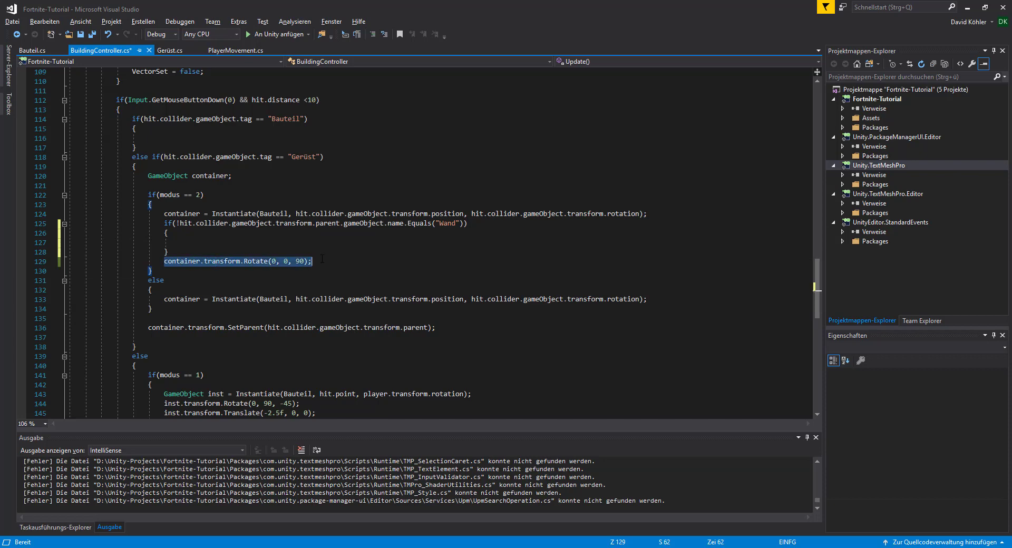
{"action": "key", "text": "ctrl+x"}
{"action": "left_click", "coordinate": [289, 242]}
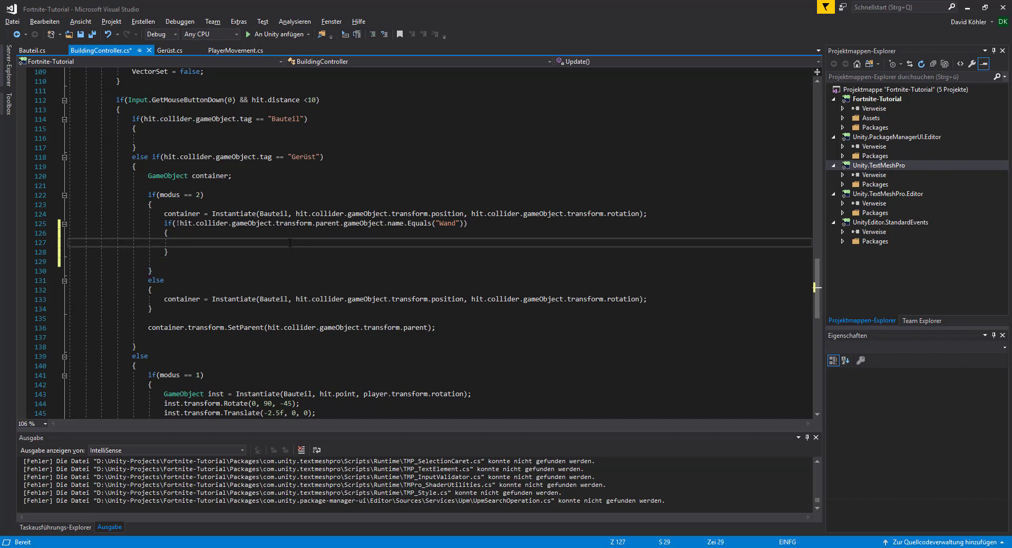
{"action": "key", "text": "ctrl+v"}
Review the parent-name Wand condition on line 125, then return to Unity.
{"action": "left_click_drag", "start_coordinate": [163, 223], "coordinate": [400, 224]}
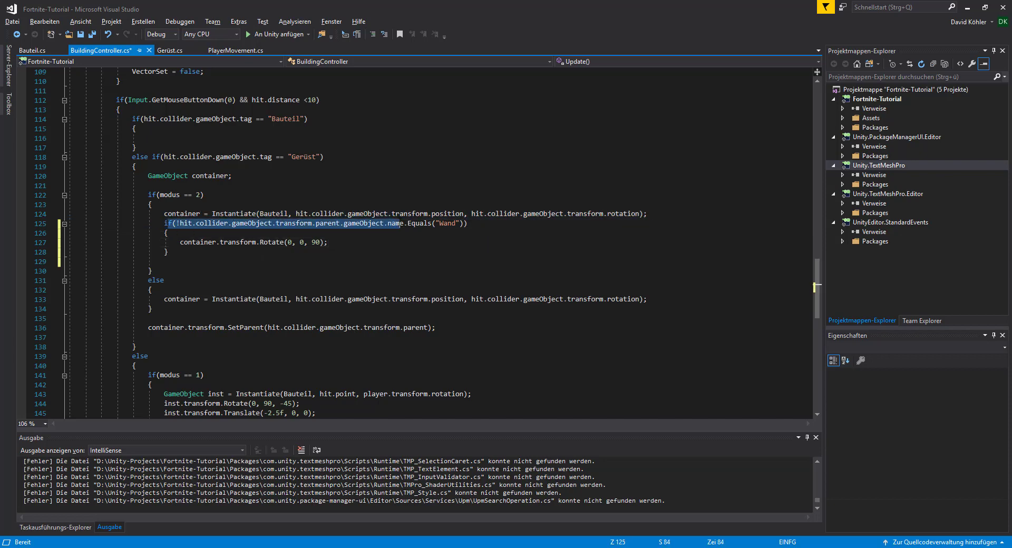
{"action": "left_click", "coordinate": [300, 223]}
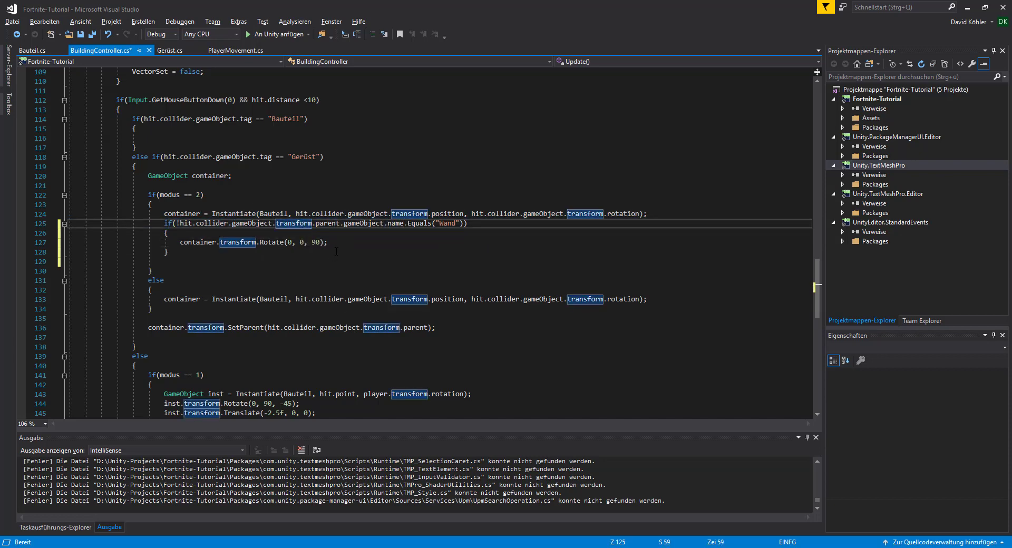
{"action": "left_click", "coordinate": [328, 223]}
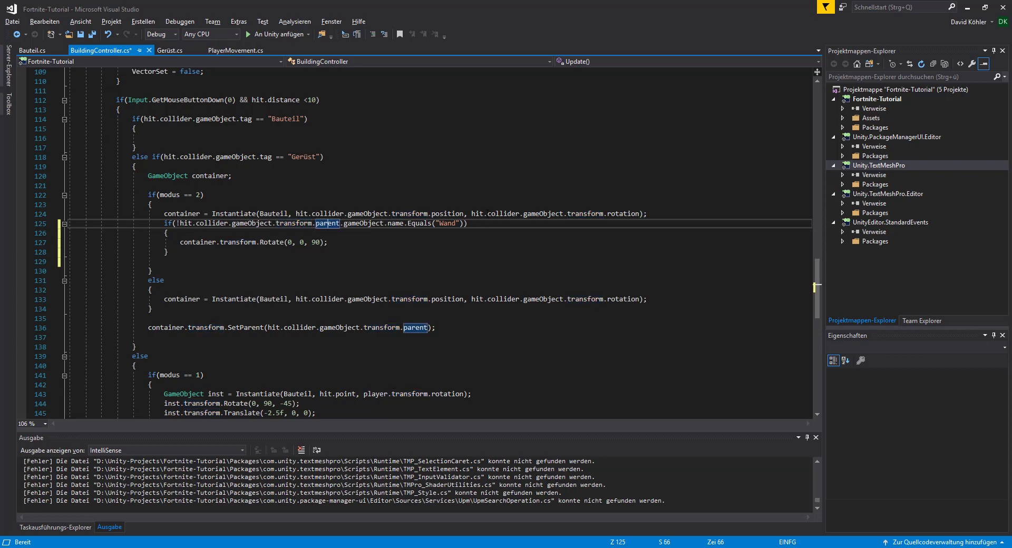
{"action": "left_click", "coordinate": [428, 226]}
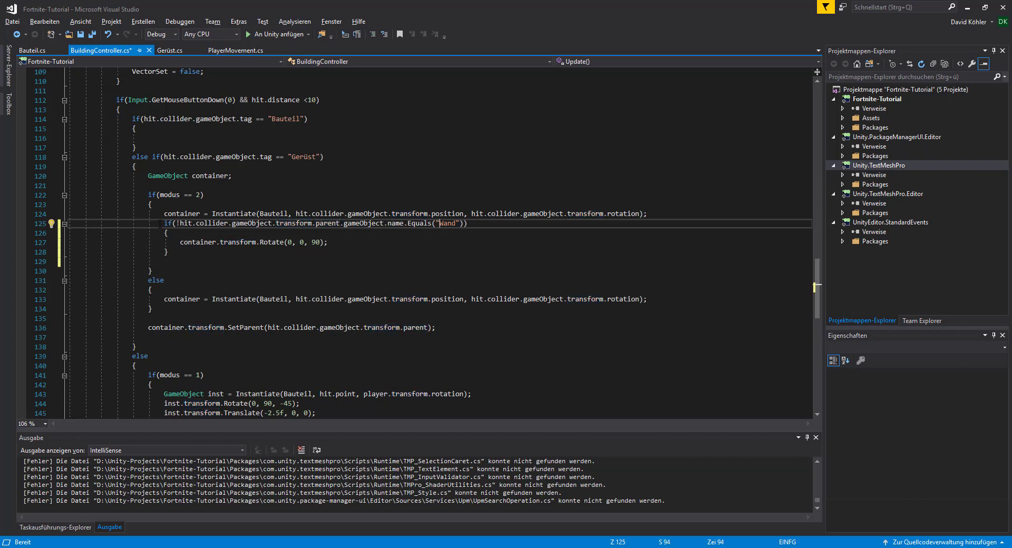
{"action": "left_click_drag", "start_coordinate": [164, 224], "coordinate": [467, 224]}
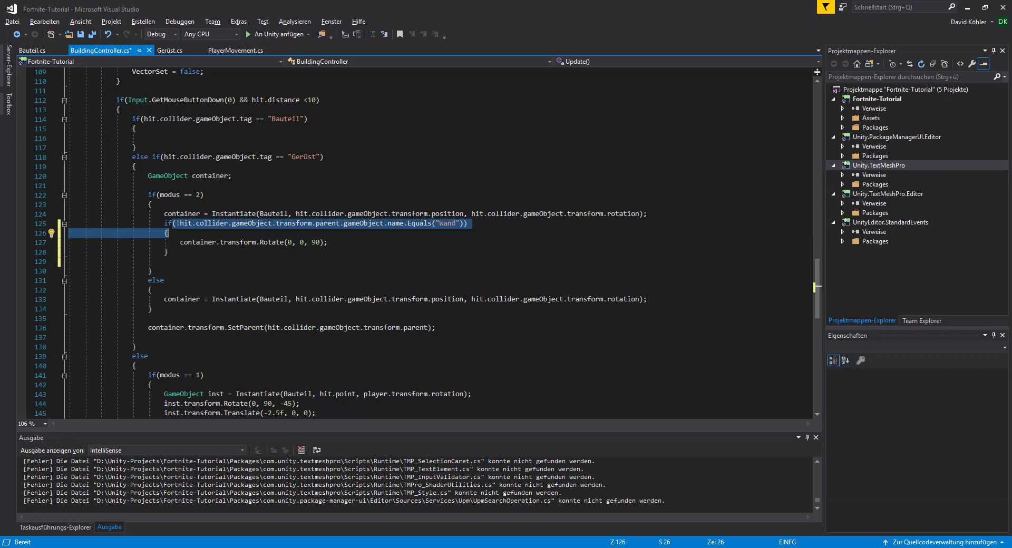
{"action": "left_click", "coordinate": [241, 242]}
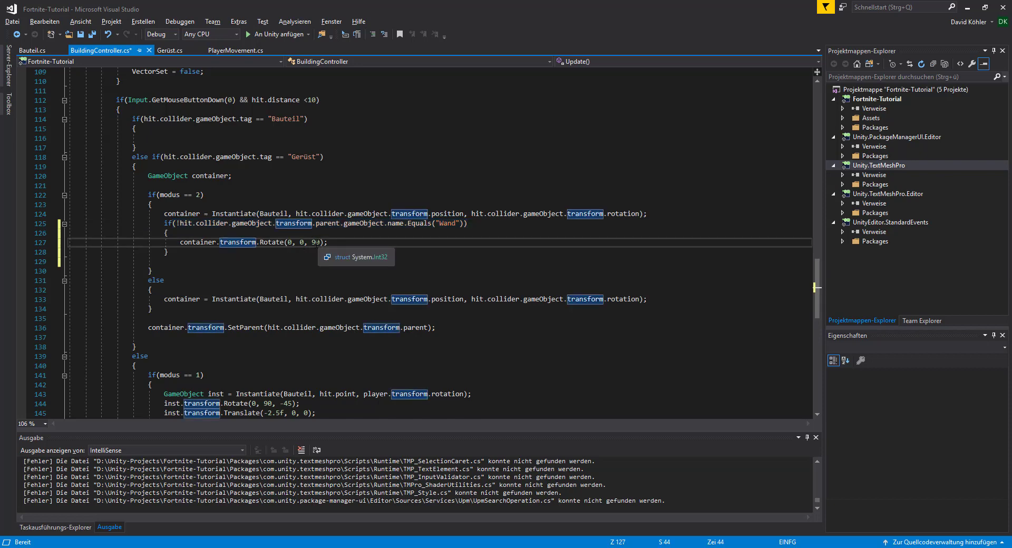
{"action": "key", "text": "alt+Tab"}
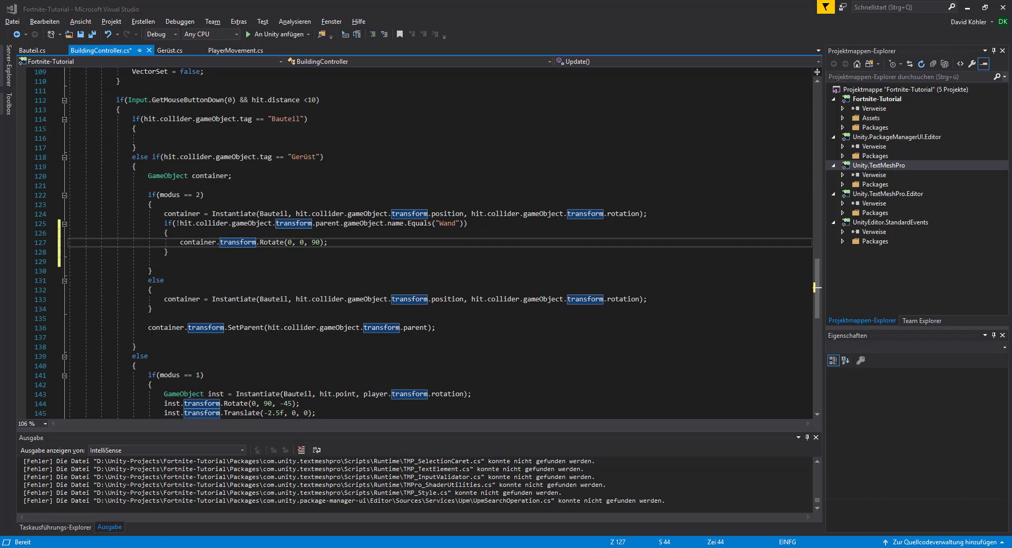
Play-test by placing a floor plate and a wall on the scaffolds, then stop playing.
{"action": "left_click", "coordinate": [488, 31]}
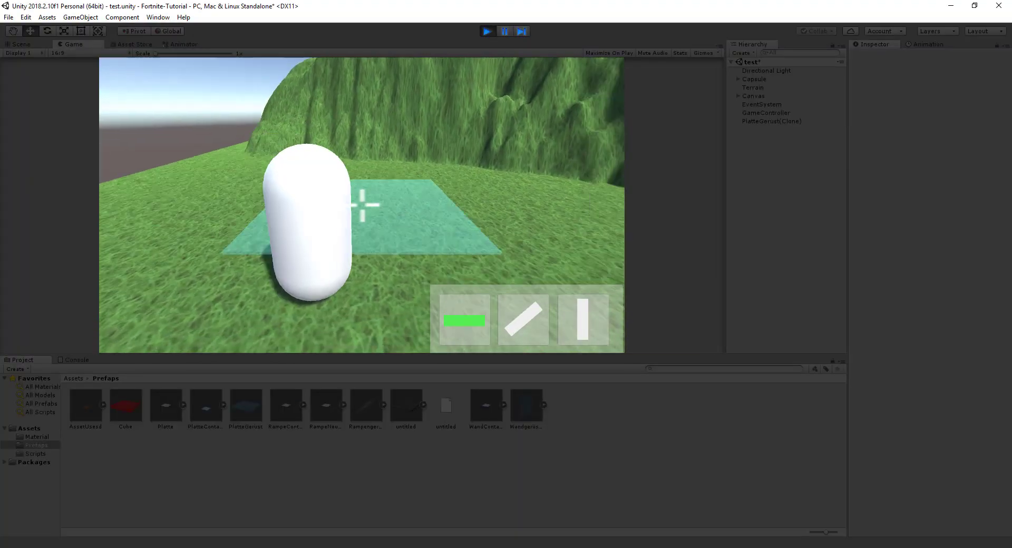
{"action": "left_click", "coordinate": [361, 205]}
{"action": "key", "text": "3"}
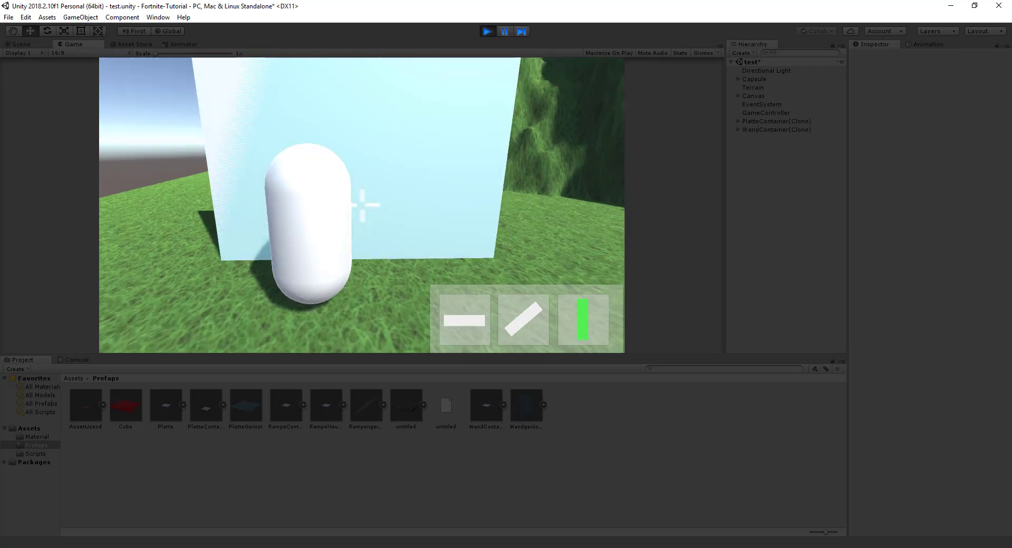
{"action": "left_click", "coordinate": [362, 205]}
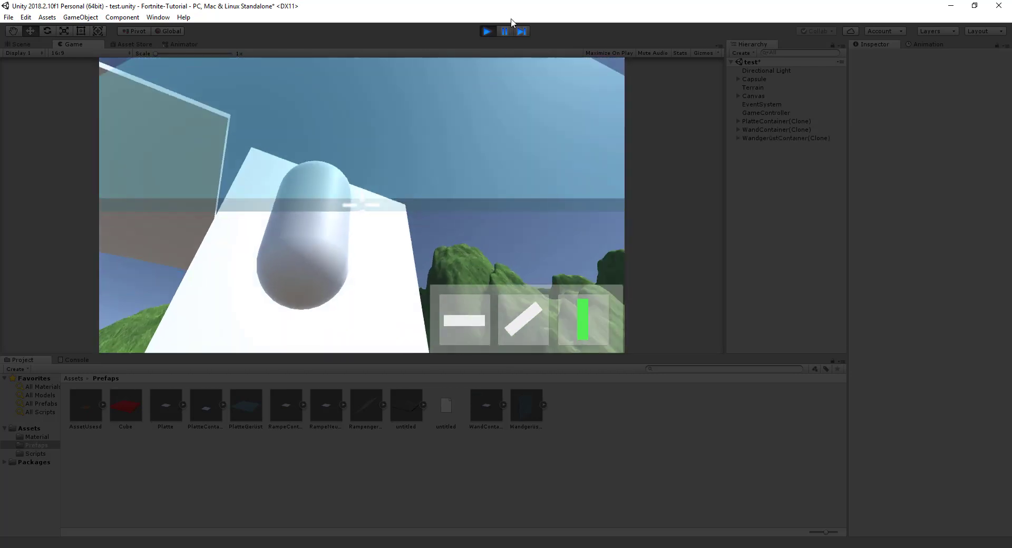
{"action": "left_click", "coordinate": [487, 30]}
Save BuildingController.cs, return to Unity, and start Play mode with Ctrl+P.
{"action": "left_click", "coordinate": [182, 542]}
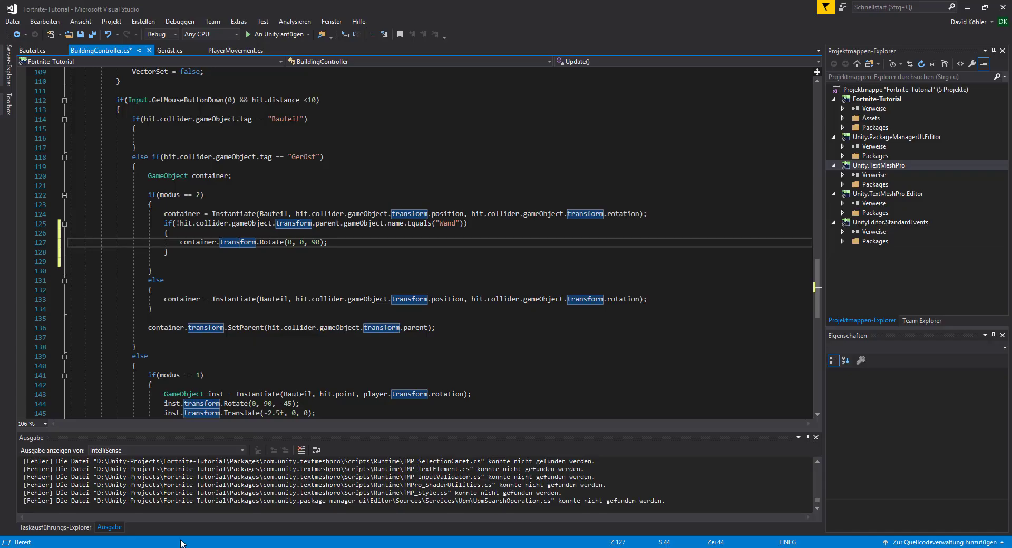
{"action": "left_click", "coordinate": [80, 34]}
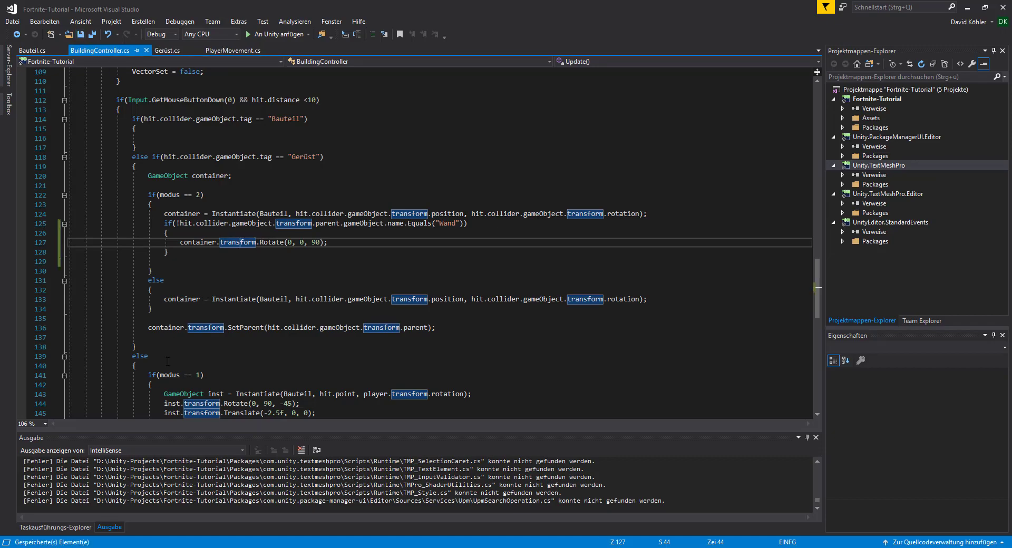
{"action": "key", "text": "alt+Tab"}
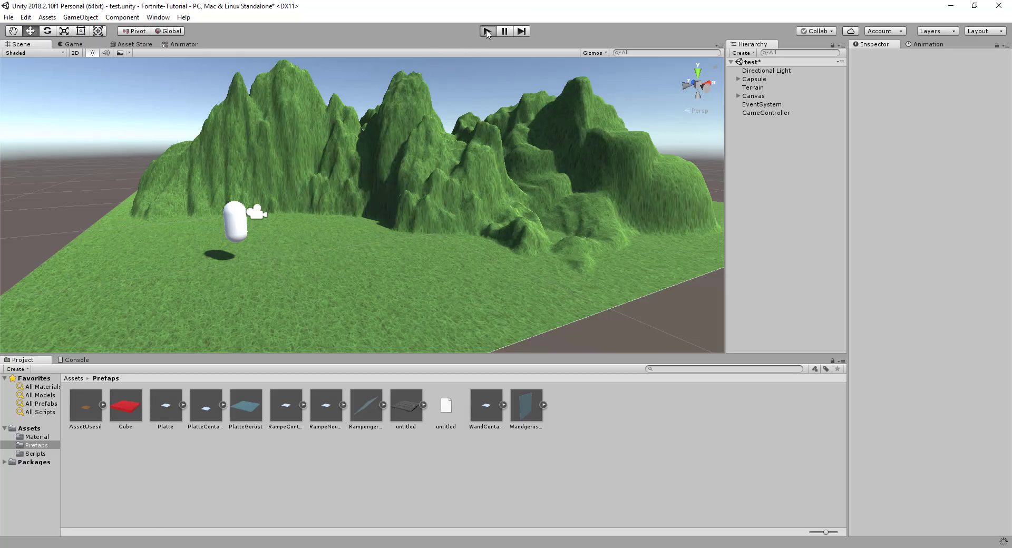
{"action": "key", "text": "ctrl+p"}
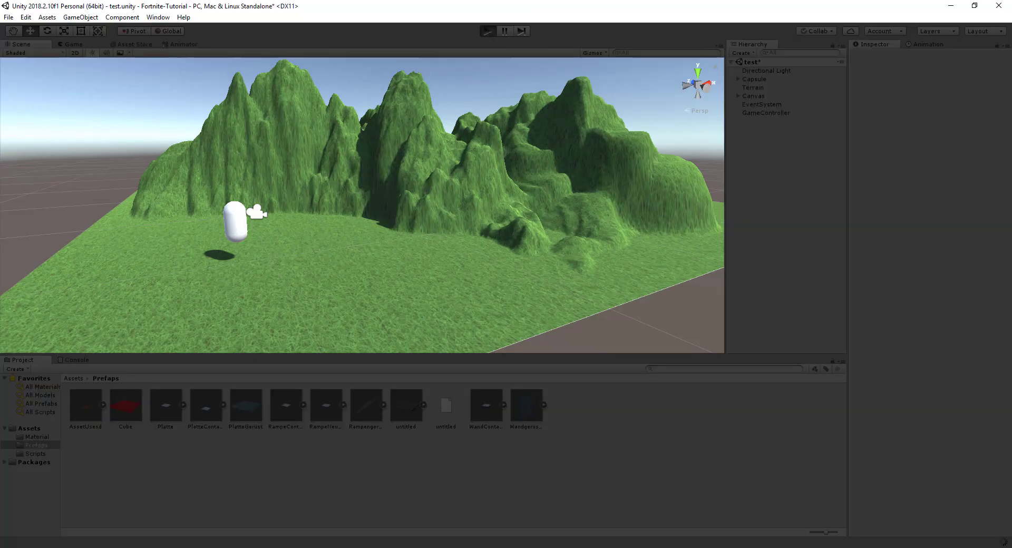
Build a wall, a ramp in front of the player and a second wall, then stop Play mode.
{"action": "key", "text": "3"}
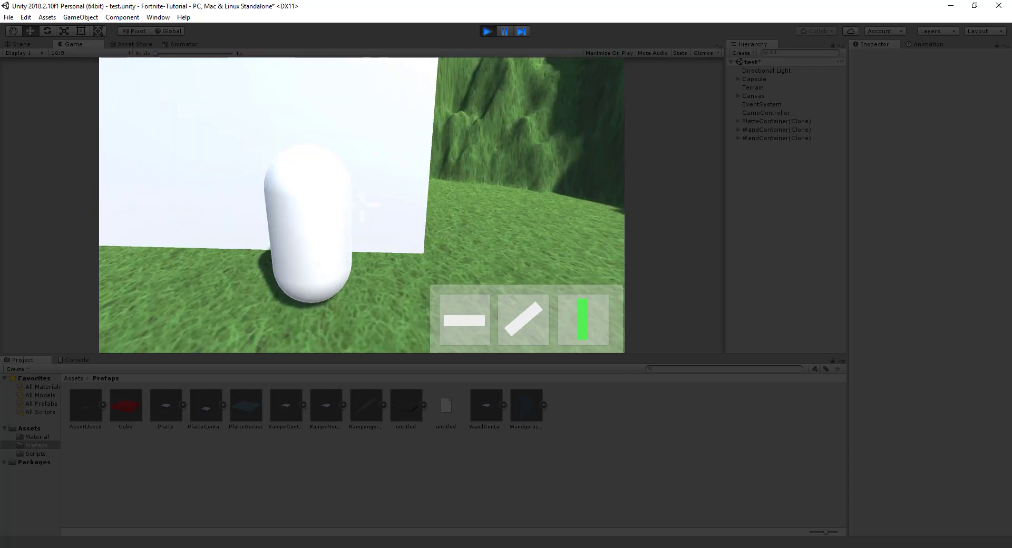
{"action": "left_click", "coordinate": [362, 205]}
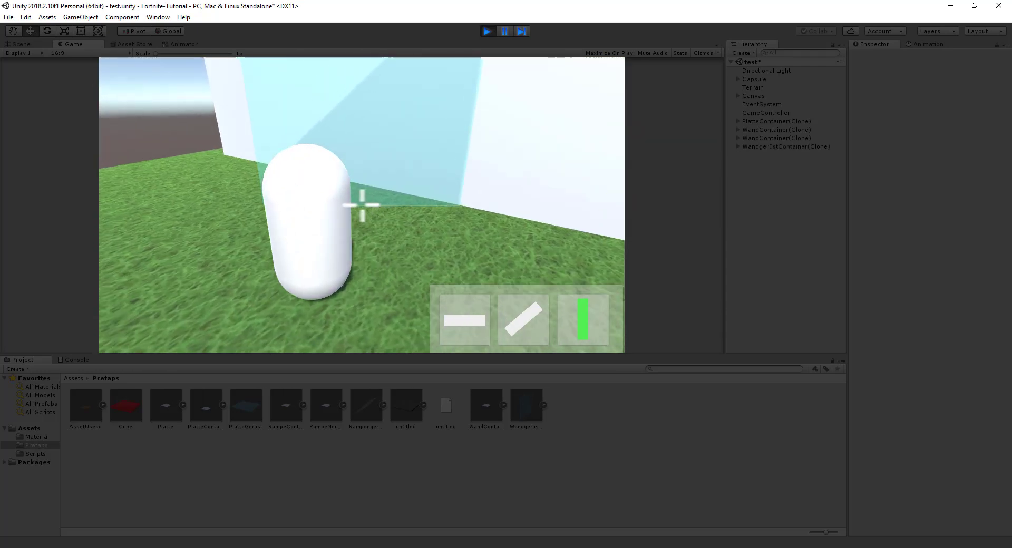
{"action": "key", "text": "2"}
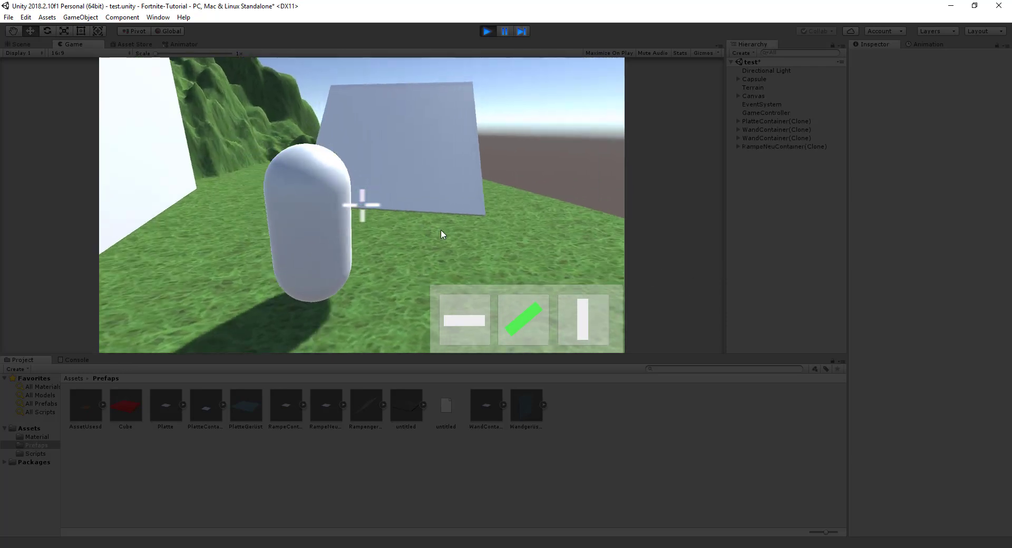
{"action": "left_click", "coordinate": [441, 229]}
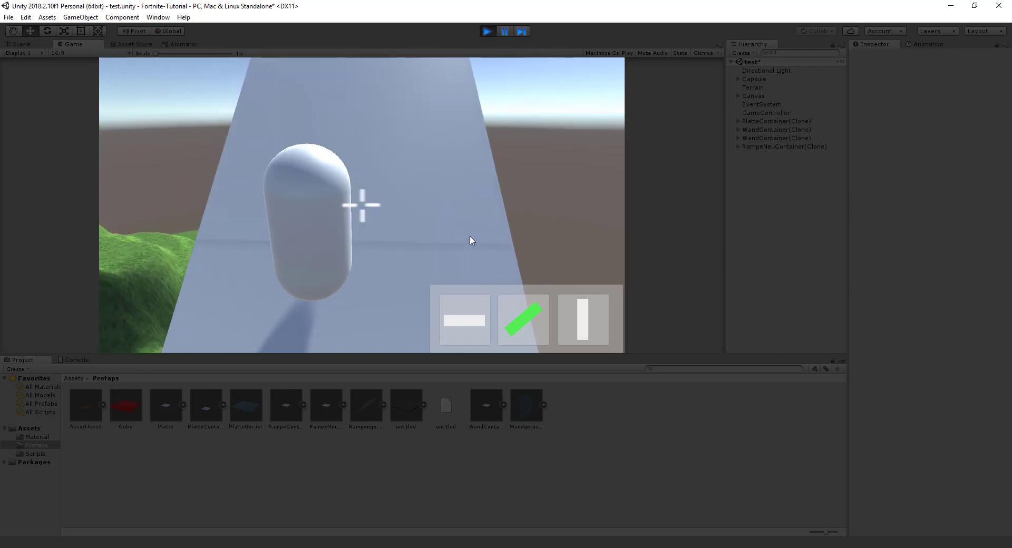
{"action": "key", "text": "1"}
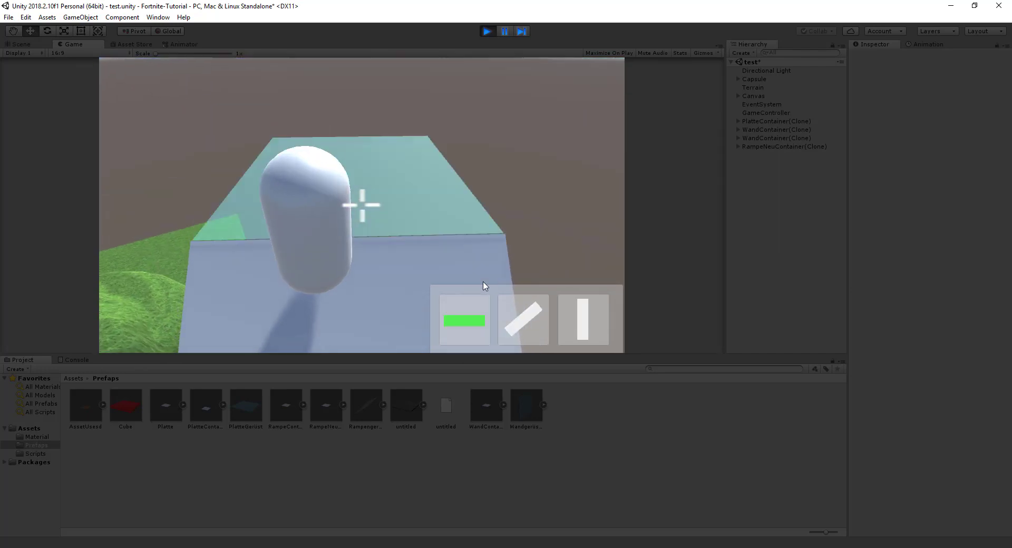
{"action": "key", "text": "3"}
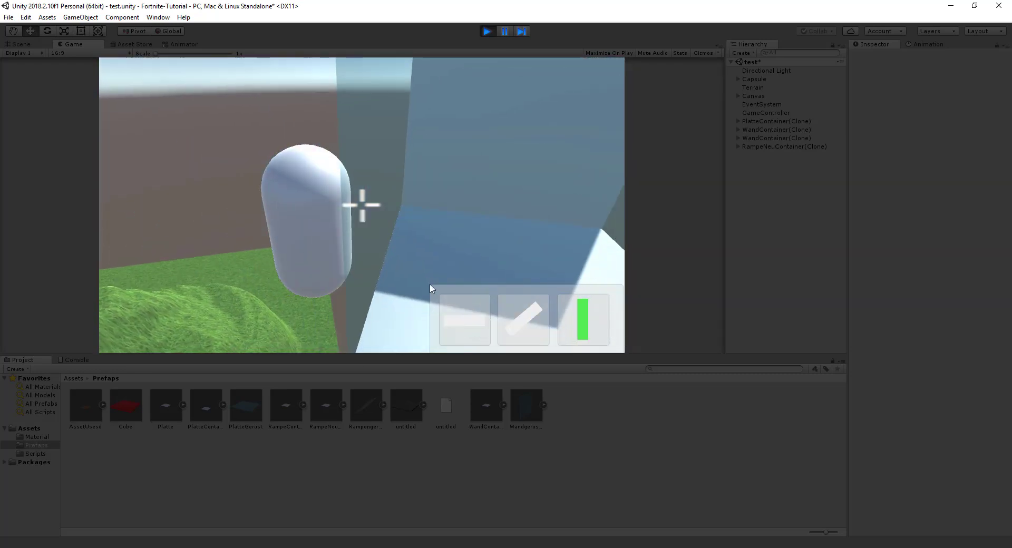
{"action": "left_click", "coordinate": [469, 267]}
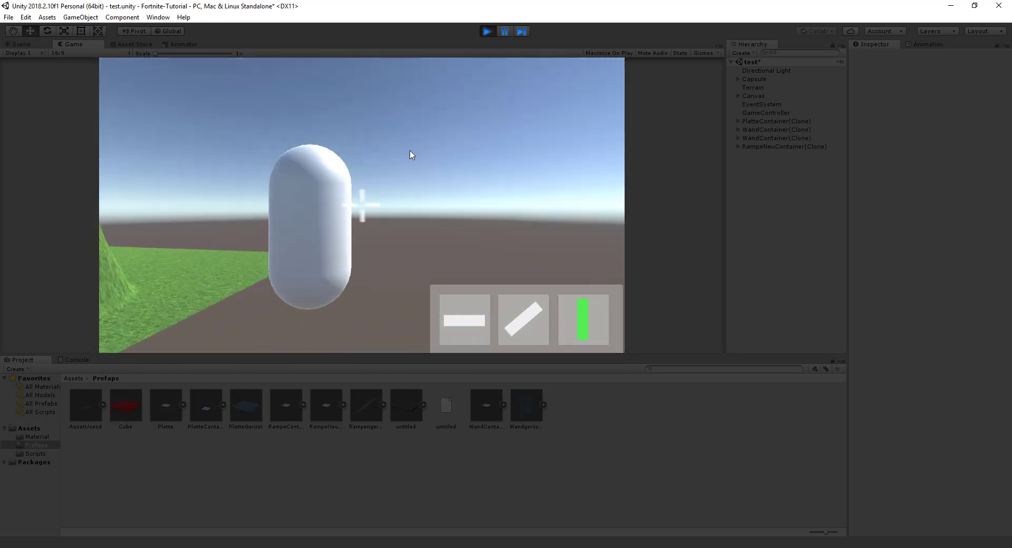
{"action": "left_click", "coordinate": [496, 29]}
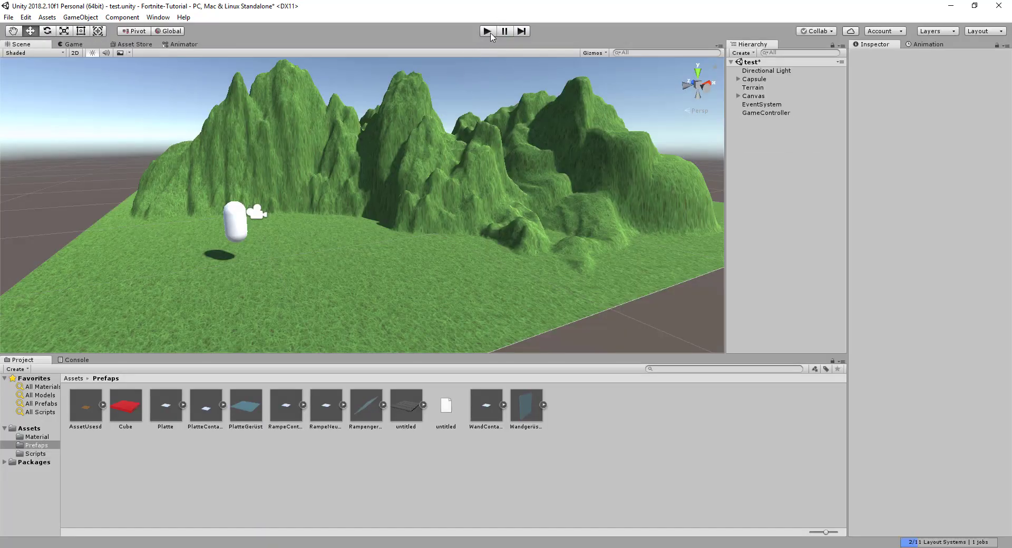
Restart Play mode, place a floor plate and two walls, then select the ramp piece.
{"action": "key", "text": "ctrl+p"}
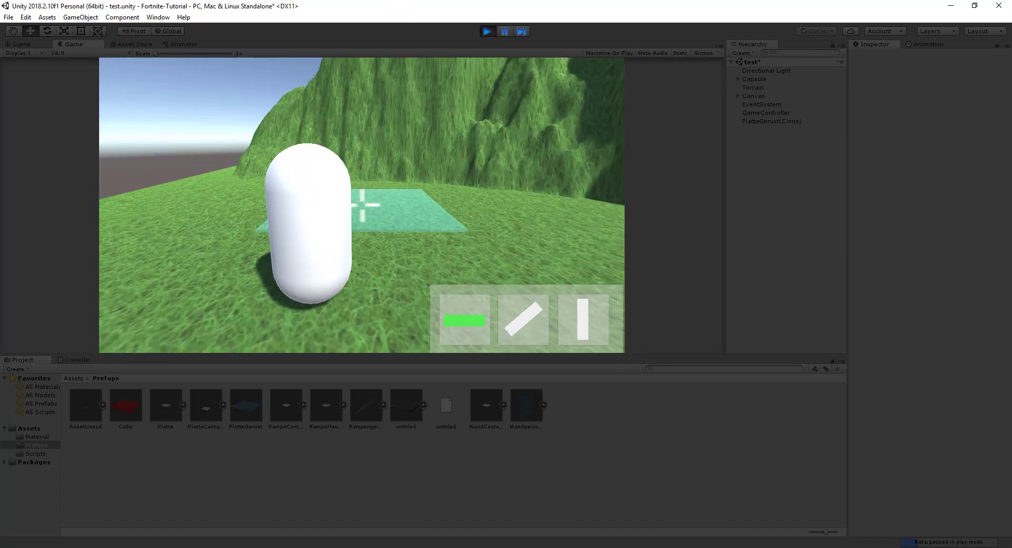
{"action": "left_click", "coordinate": [363, 205]}
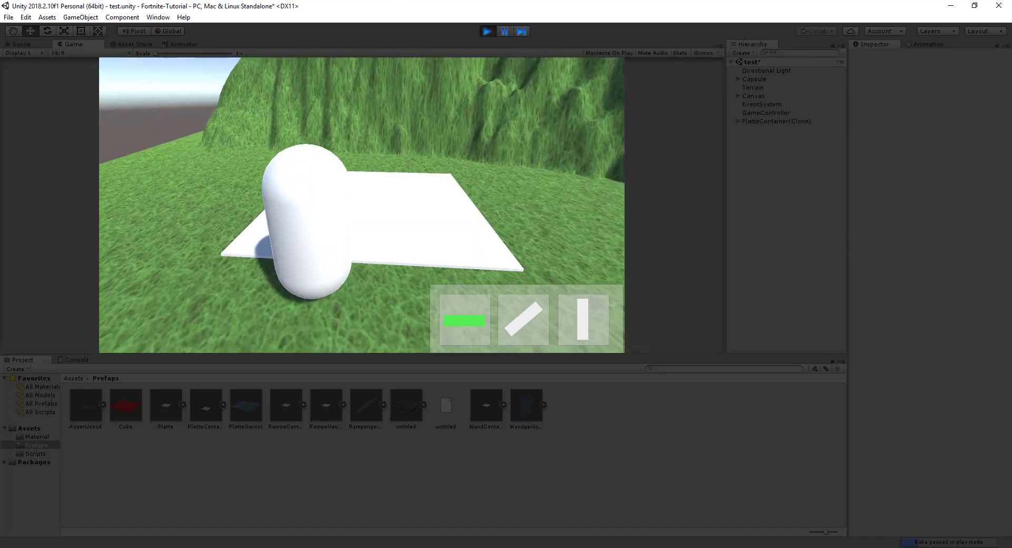
{"action": "key", "text": "3"}
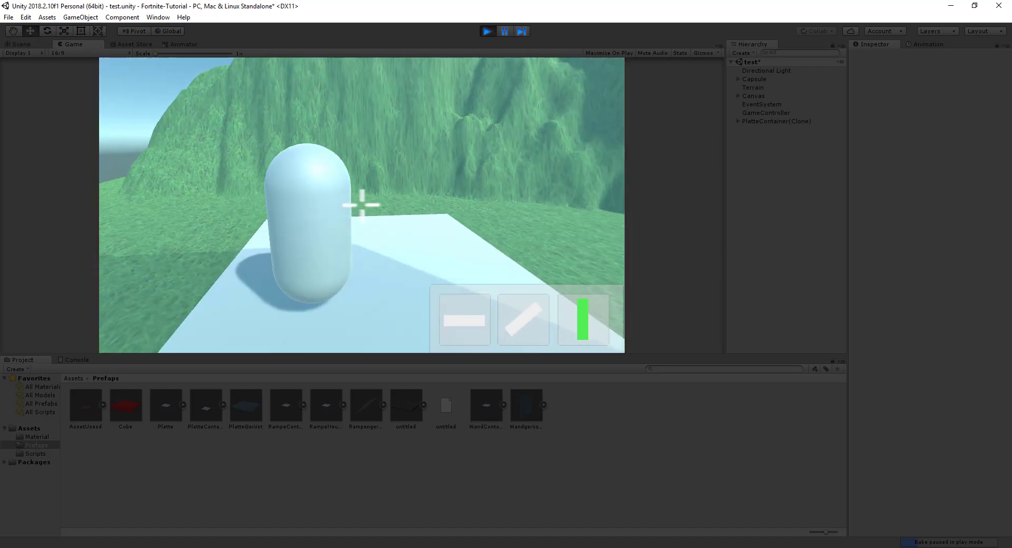
{"action": "left_click", "coordinate": [363, 205]}
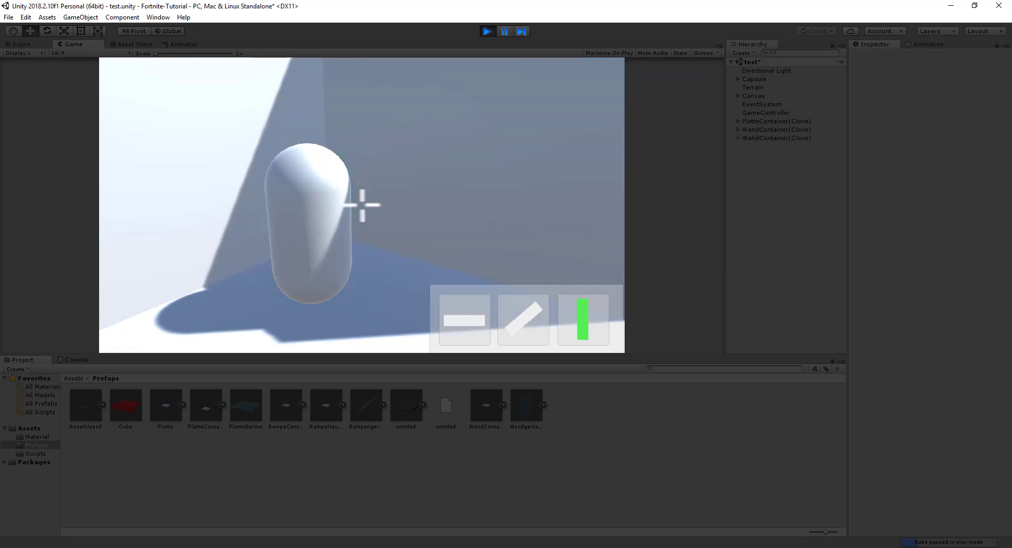
{"action": "left_click", "coordinate": [363, 205]}
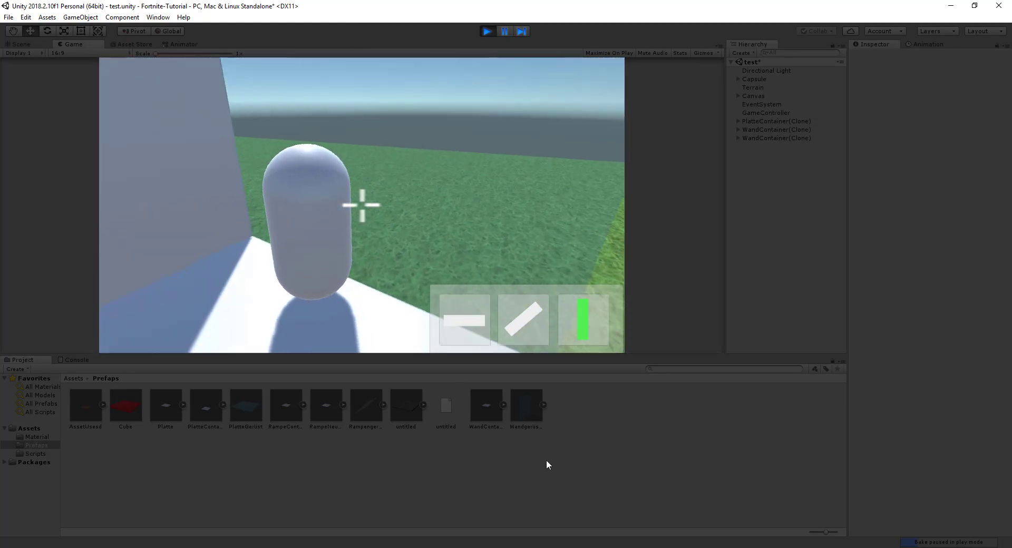
{"action": "key", "text": "2"}
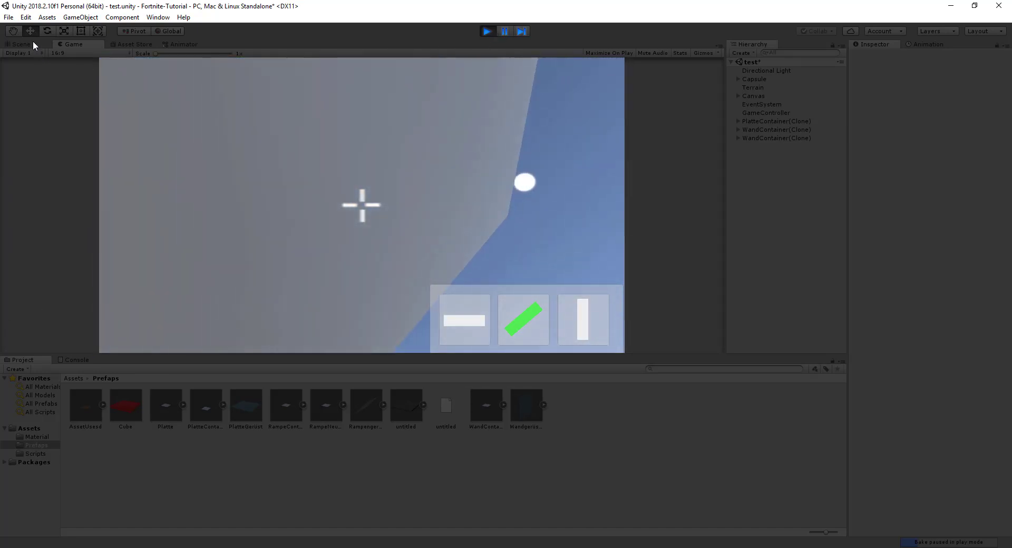
In the Scene view, orbit around the built pieces and select the wall and Wand objects.
{"action": "left_click", "coordinate": [22, 44]}
{"action": "mouse_move", "coordinate": [228, 172]}
{"action": "right_mouse_down"}
{"action": "mouse_move", "coordinate": [424, 241]}
{"action": "mouse_move", "coordinate": [326, 206]}
{"action": "right_mouse_up"}
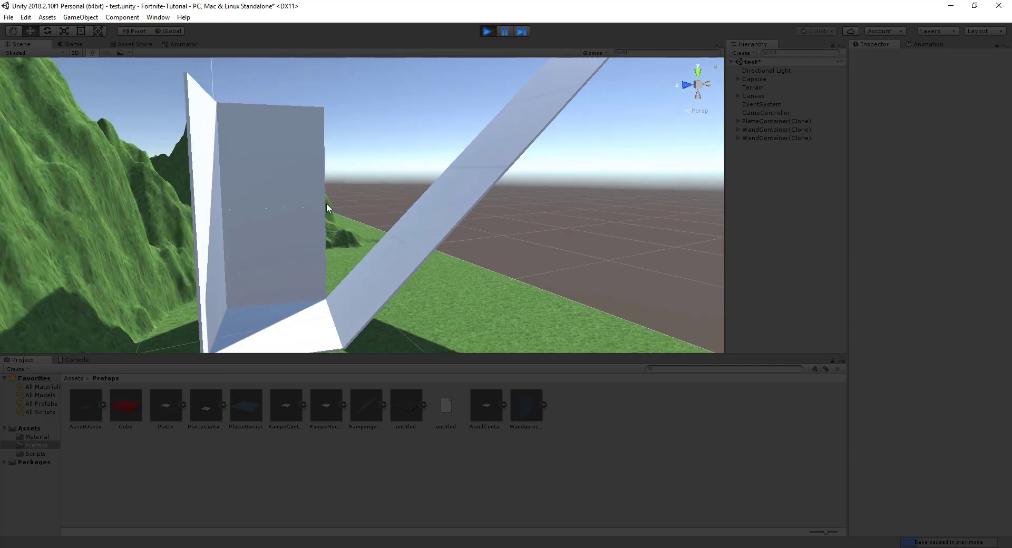
{"action": "left_click", "coordinate": [295, 262]}
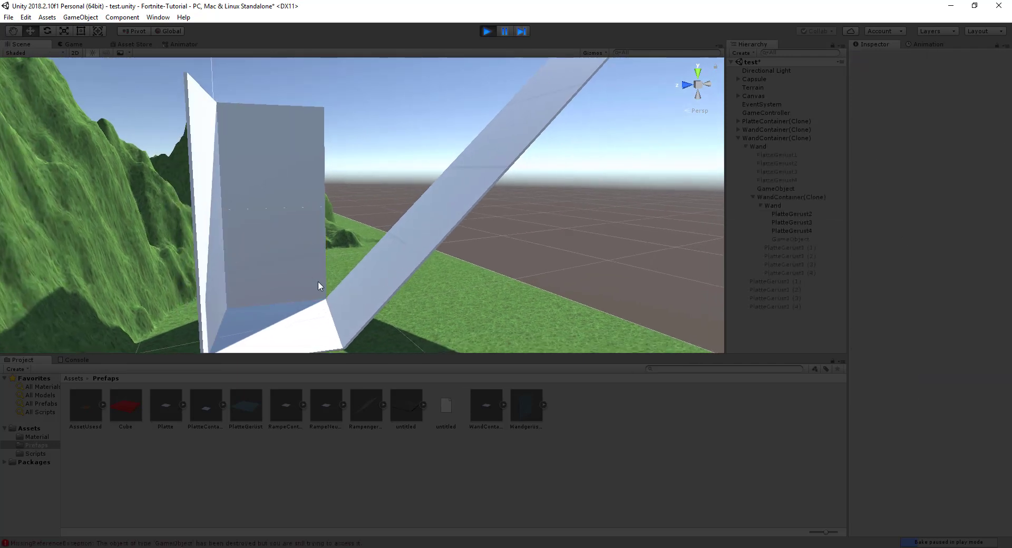
{"action": "left_click", "coordinate": [296, 262]}
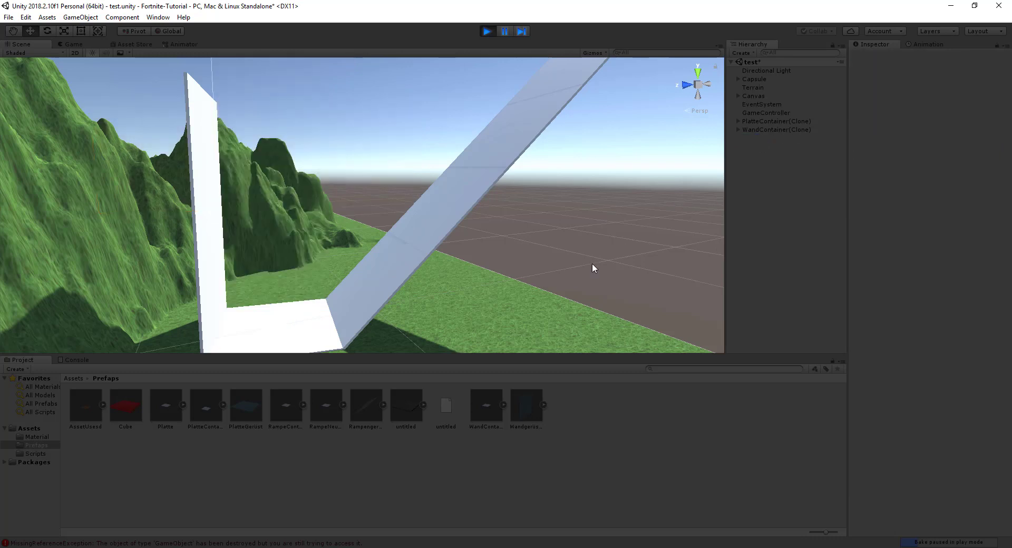
{"action": "left_click", "coordinate": [215, 294]}
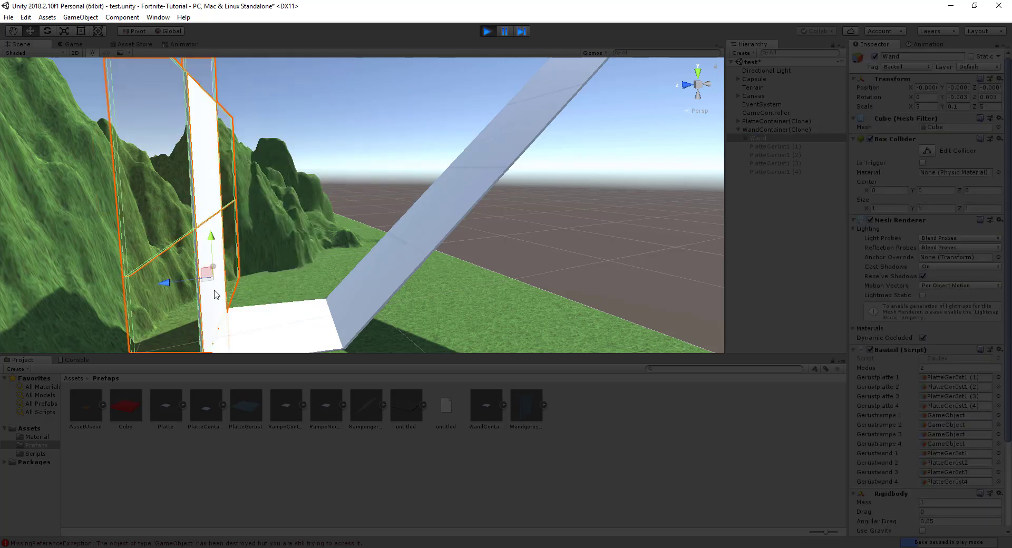
Delete the PlatteContainer(Clone) floor container and its pieces from the running game.
{"action": "left_click", "coordinate": [295, 325]}
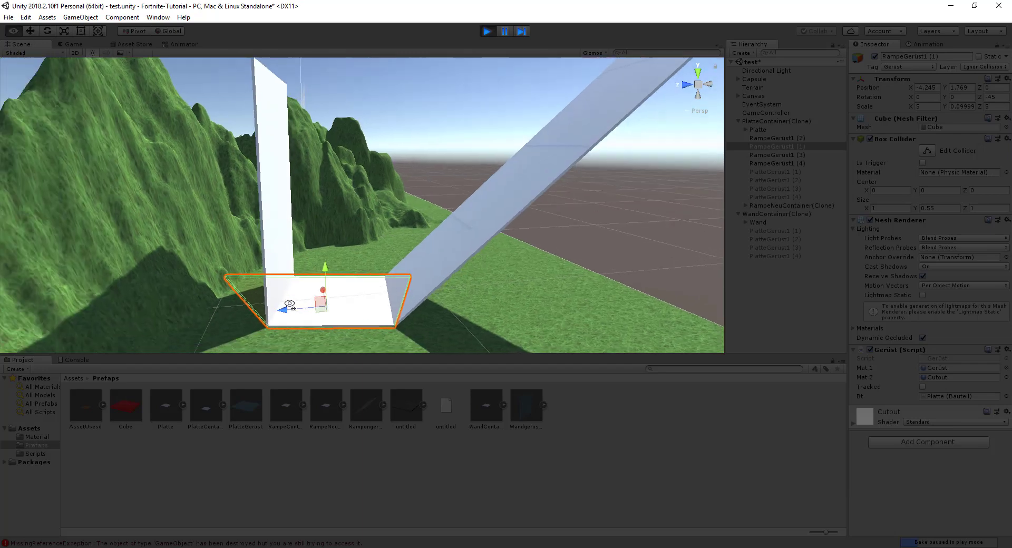
{"action": "left_click_drag", "start_coordinate": [298, 304], "coordinate": [323, 286], "text": "alt"}
{"action": "left_click", "coordinate": [323, 286]}
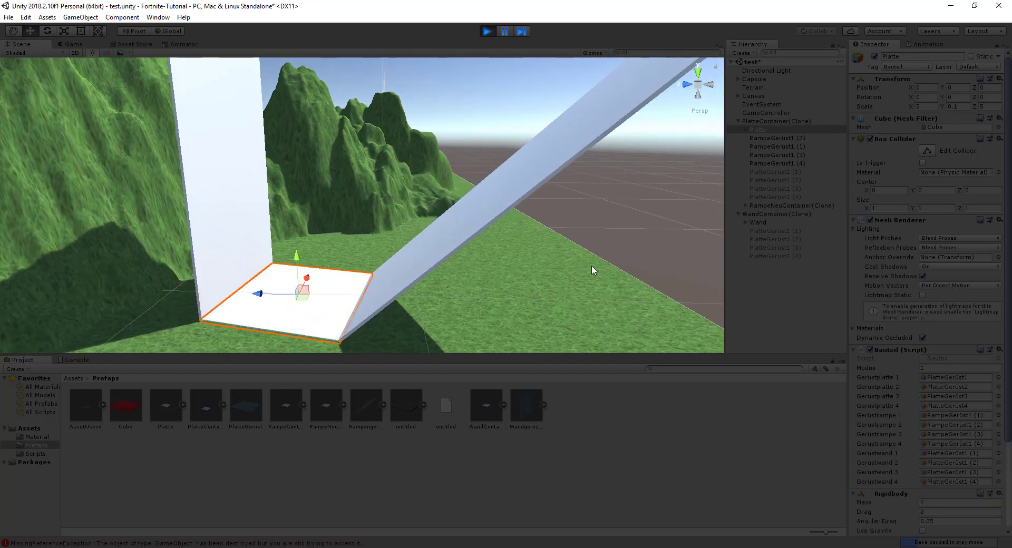
{"action": "left_click", "coordinate": [763, 121]}
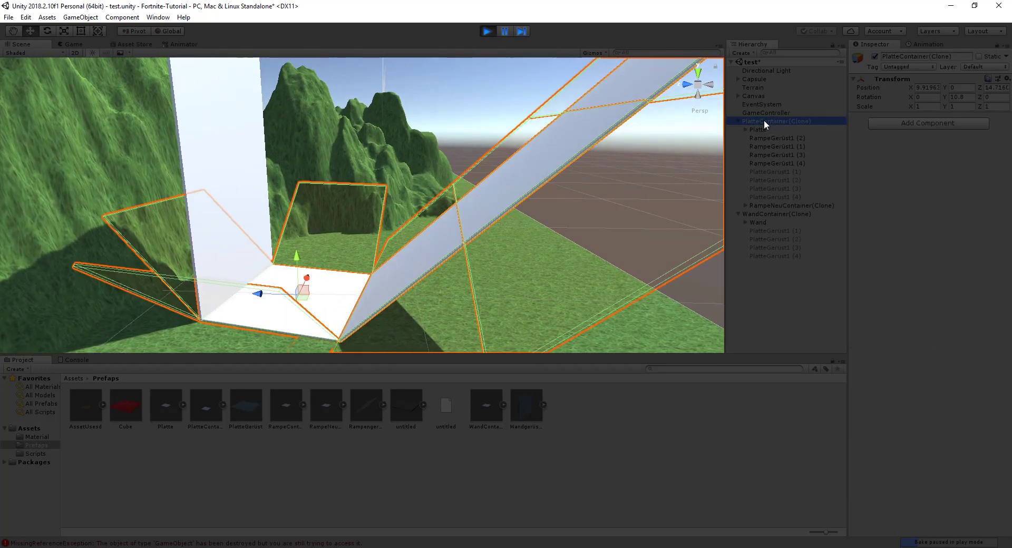
{"action": "key", "text": "Delete"}
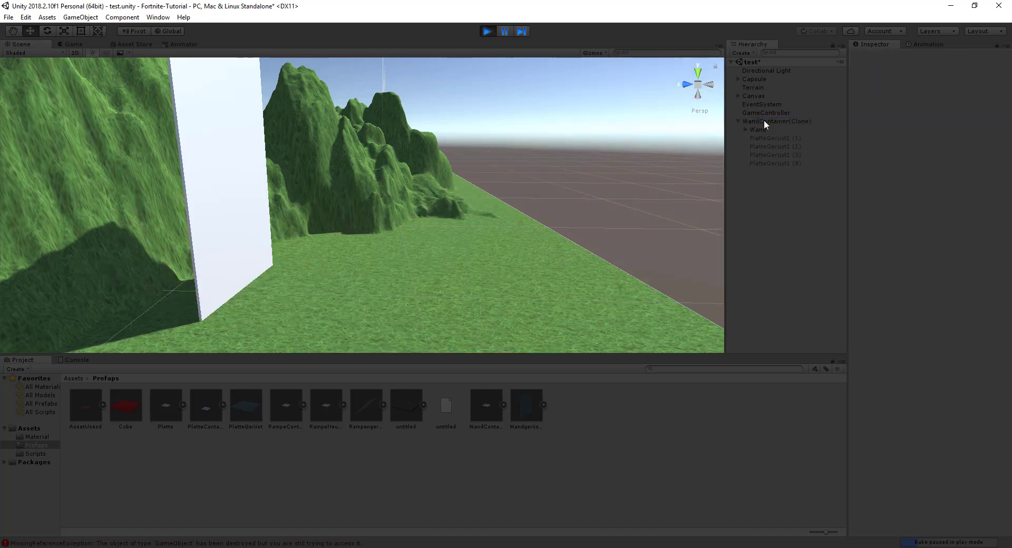
Select the wall's PlatteGerüst1 scaffold panel and orbit around it to inspect it.
{"action": "left_click", "coordinate": [241, 248]}
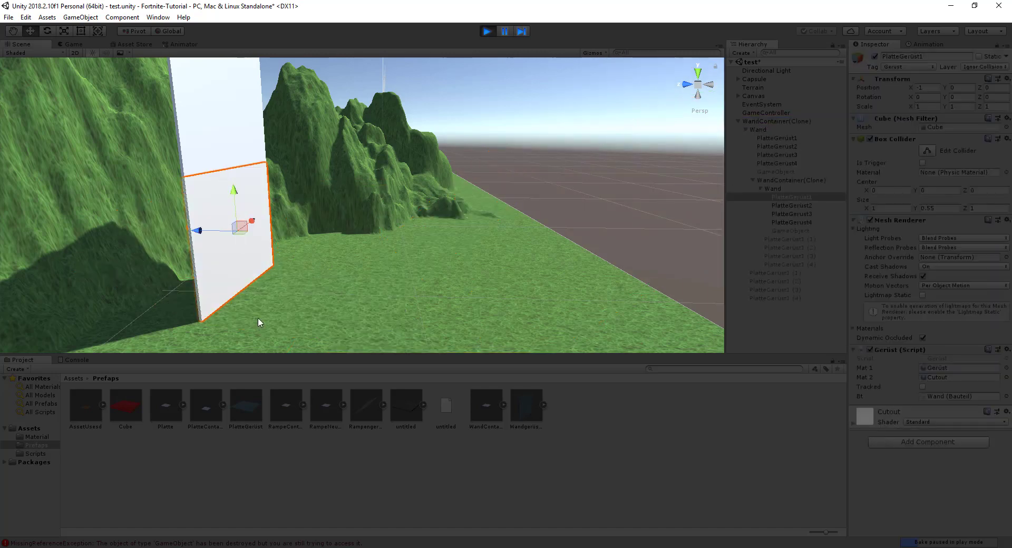
{"action": "right_click_drag", "start_coordinate": [406, 255], "coordinate": [310, 263]}
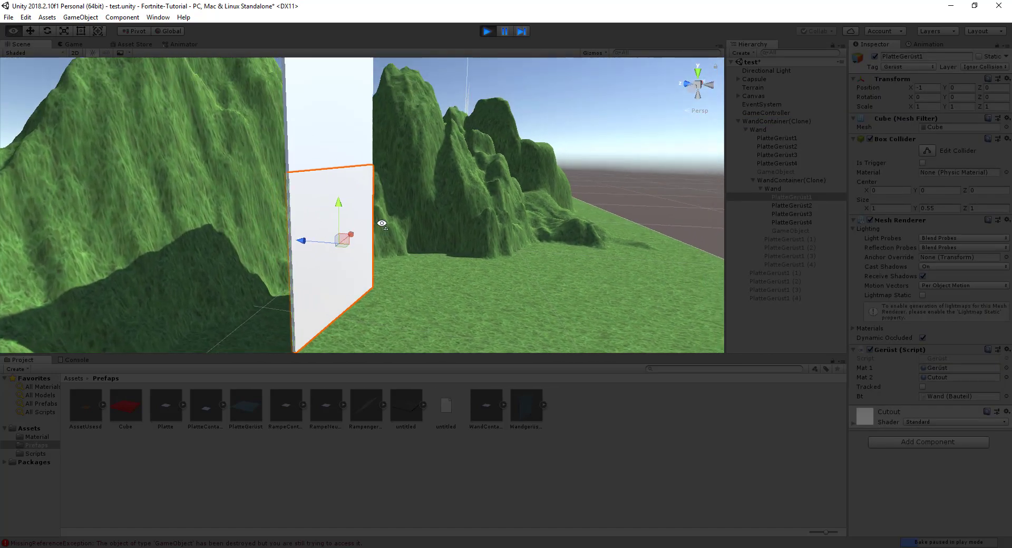
{"action": "right_click_drag", "start_coordinate": [579, 305], "coordinate": [617, 309]}
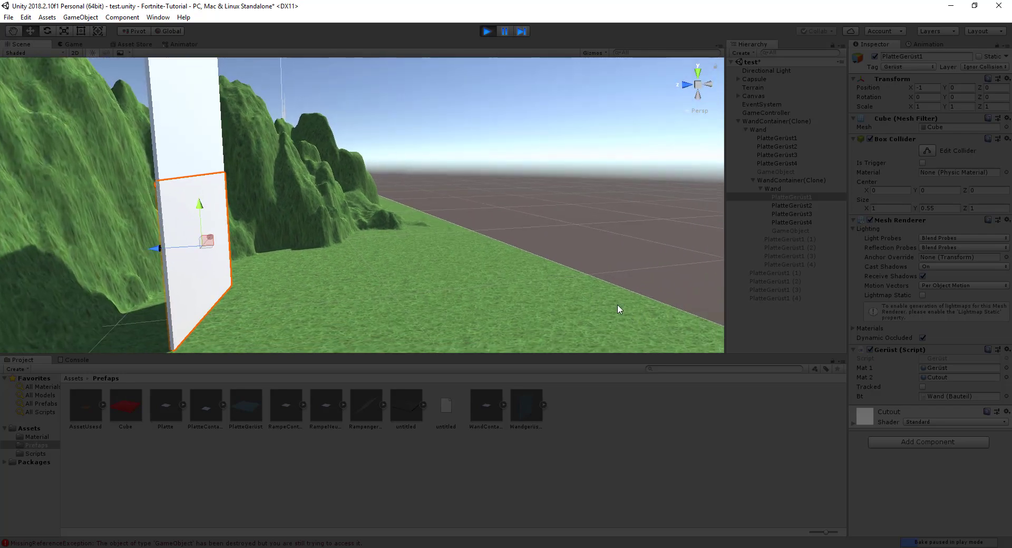
{"action": "mouse_move", "coordinate": [378, 241]}
{"action": "right_mouse_down"}
{"action": "mouse_move", "coordinate": [363, 300]}
{"action": "mouse_move", "coordinate": [383, 238]}
{"action": "mouse_move", "coordinate": [333, 233]}
{"action": "right_mouse_up"}
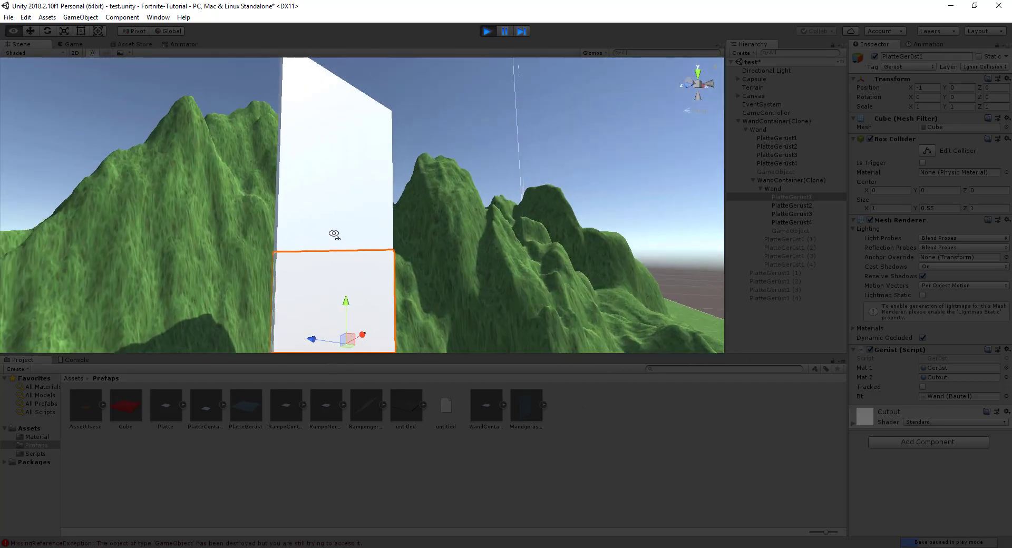
{"action": "mouse_move", "coordinate": [360, 263]}
{"action": "right_mouse_down"}
{"action": "mouse_move", "coordinate": [363, 319]}
{"action": "mouse_move", "coordinate": [441, 333]}
{"action": "right_mouse_up"}
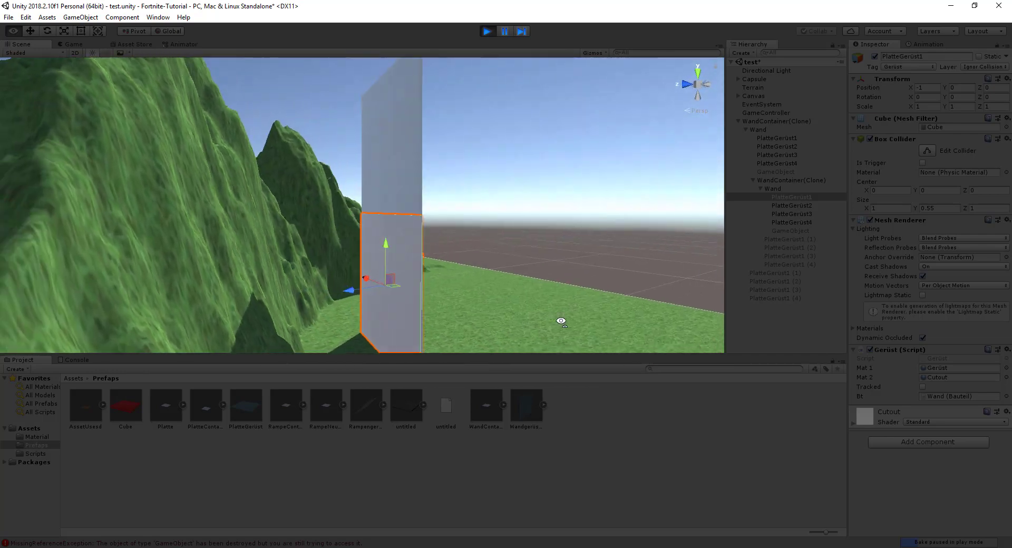
{"action": "right_click_drag", "start_coordinate": [441, 333], "coordinate": [308, 359]}
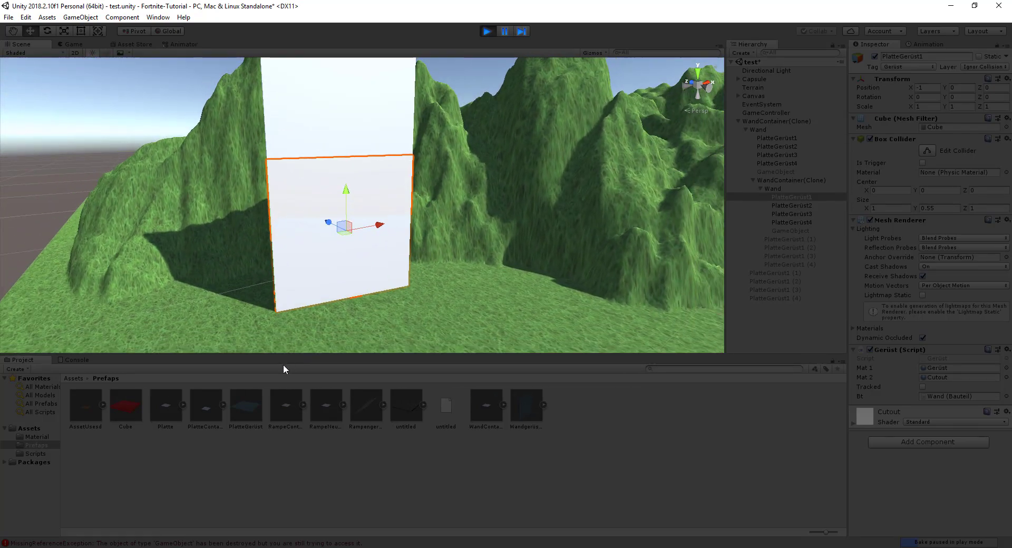
{"action": "mouse_move", "coordinate": [464, 231]}
{"action": "right_mouse_down"}
{"action": "mouse_move", "coordinate": [393, 262]}
{"action": "mouse_move", "coordinate": [581, 291]}
{"action": "mouse_move", "coordinate": [642, 277]}
{"action": "mouse_move", "coordinate": [445, 278]}
{"action": "right_mouse_up"}
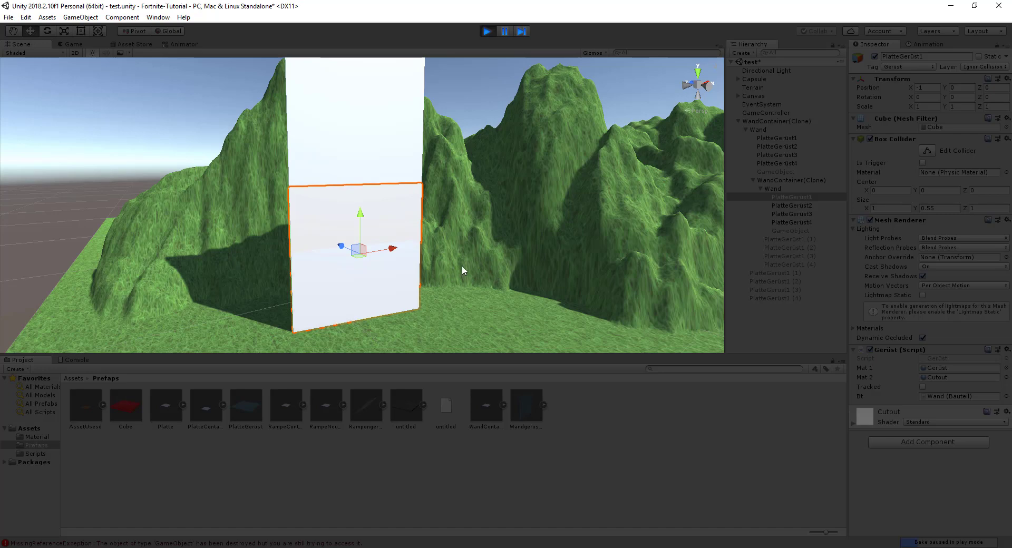
{"action": "mouse_move", "coordinate": [462, 266]}
{"action": "right_mouse_down"}
{"action": "mouse_move", "coordinate": [633, 254]}
{"action": "mouse_move", "coordinate": [439, 262]}
{"action": "mouse_move", "coordinate": [479, 258]}
{"action": "right_mouse_up"}
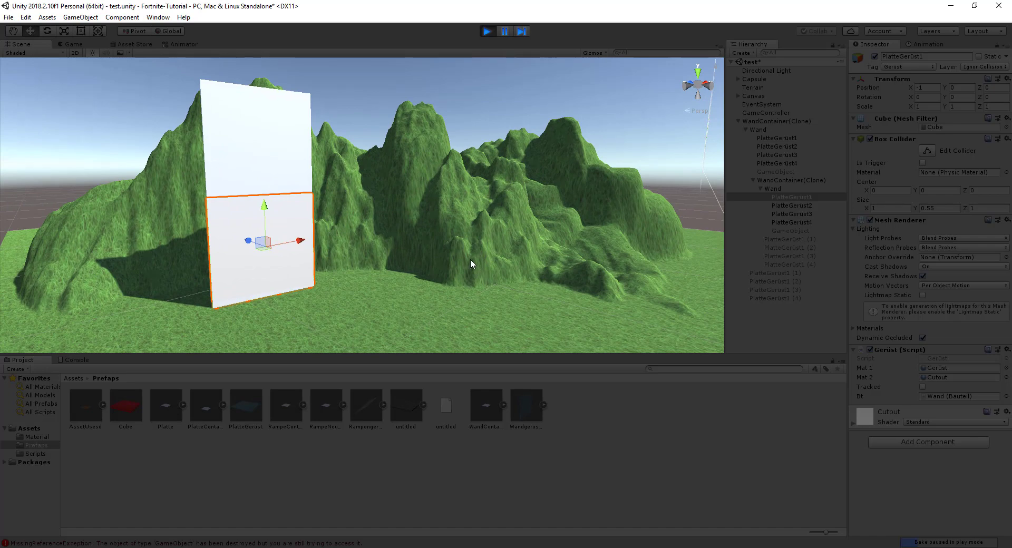
Restart play mode, walk forward and place three floor plates in front of the player.
{"action": "left_click", "coordinate": [486, 33]}
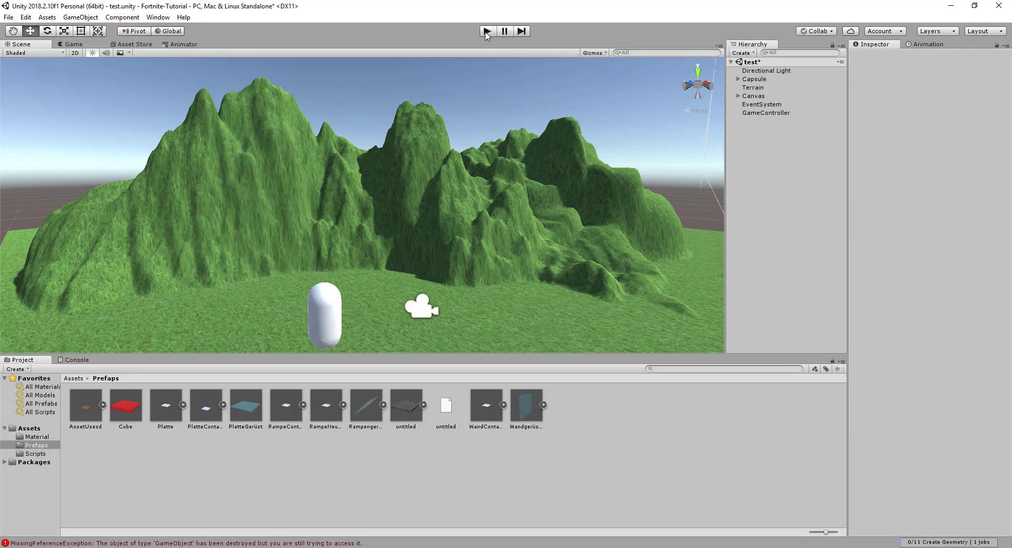
{"action": "left_click", "coordinate": [487, 31]}
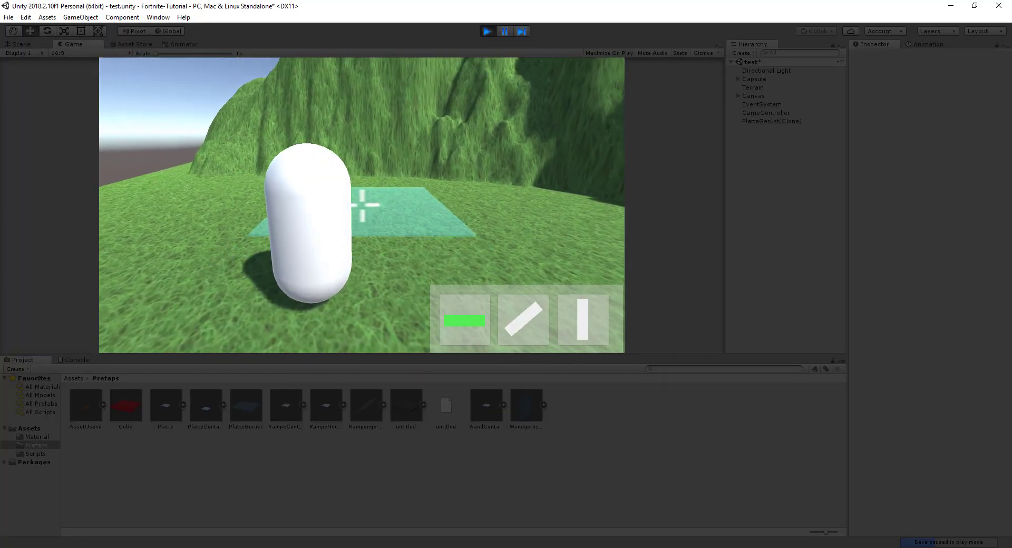
{"action": "key", "text": "w"}
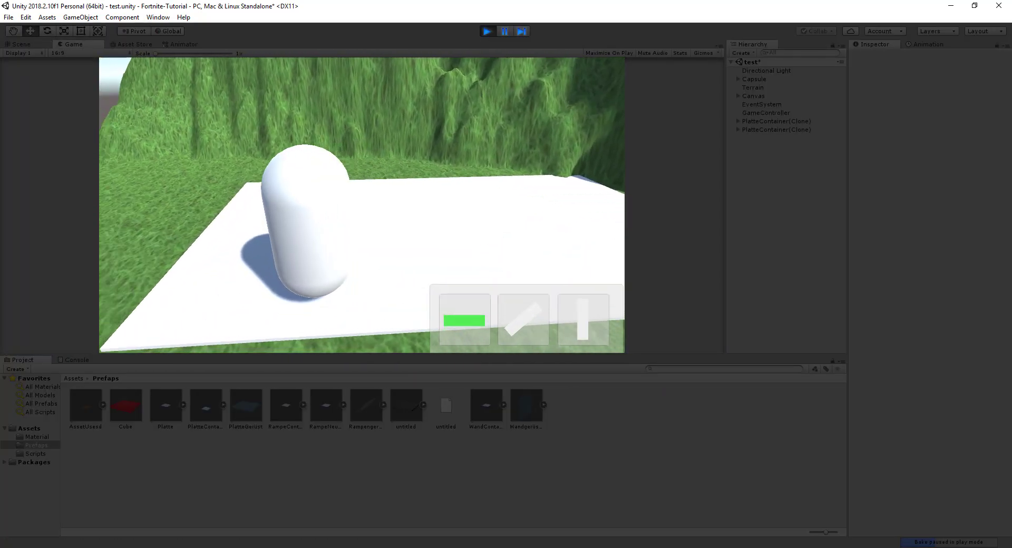
{"action": "left_click", "coordinate": [362, 206]}
{"action": "left_click", "coordinate": [363, 206]}
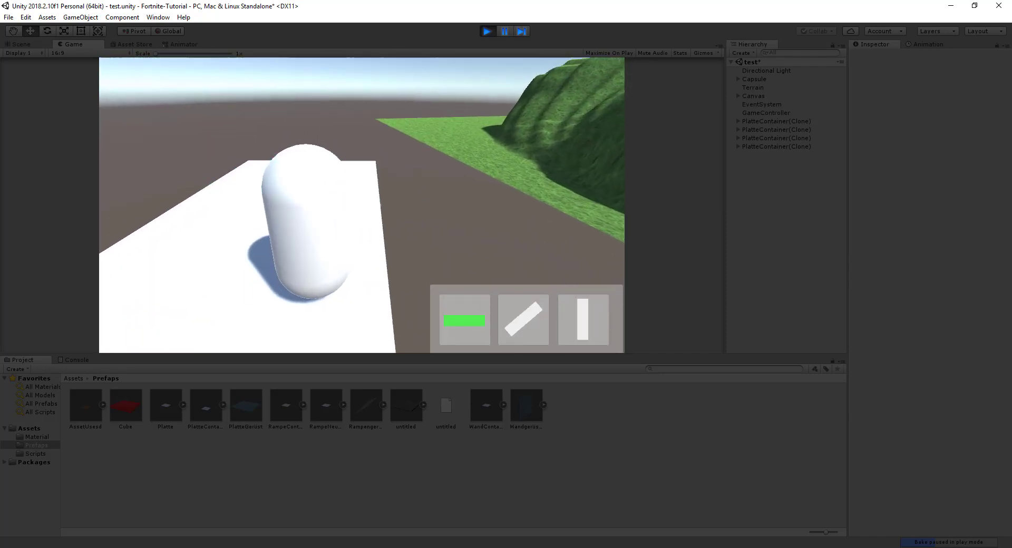
{"action": "left_click", "coordinate": [362, 205]}
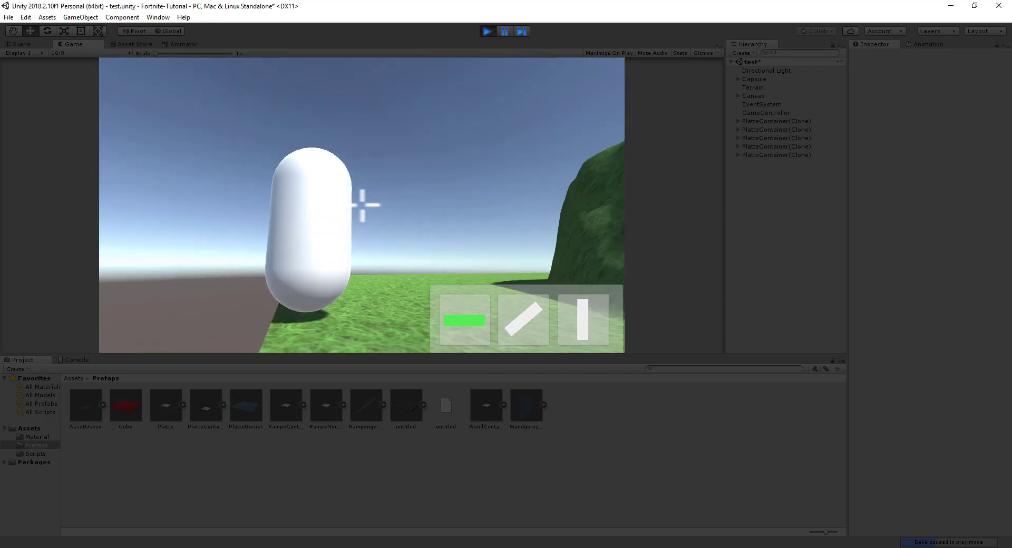
Switch to the Scene view and orbit around the terrain to inspect the floors.
{"action": "key", "text": "q"}
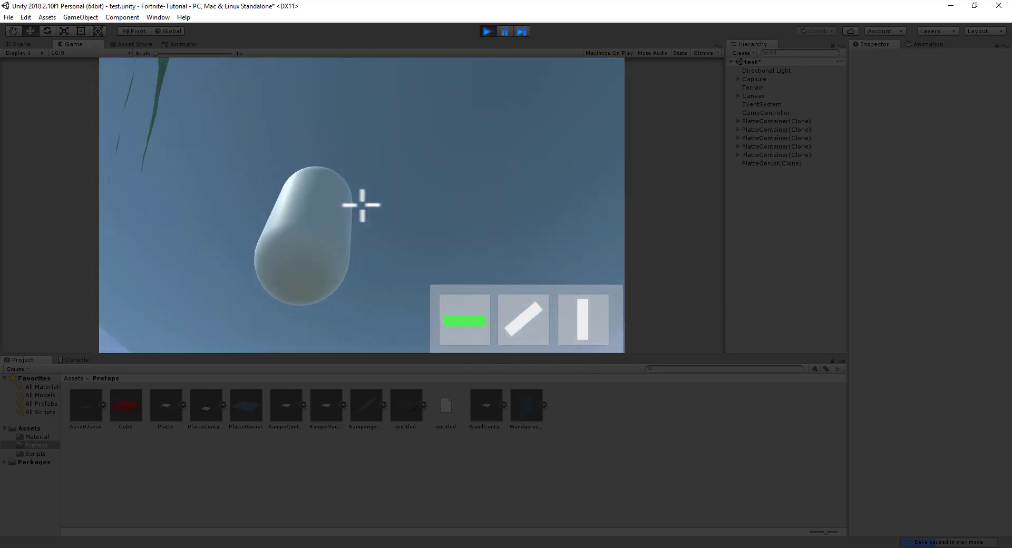
{"action": "left_click", "coordinate": [21, 44]}
{"action": "right_click_drag", "start_coordinate": [223, 260], "coordinate": [242, 263]}
{"action": "left_click", "coordinate": [359, 246]}
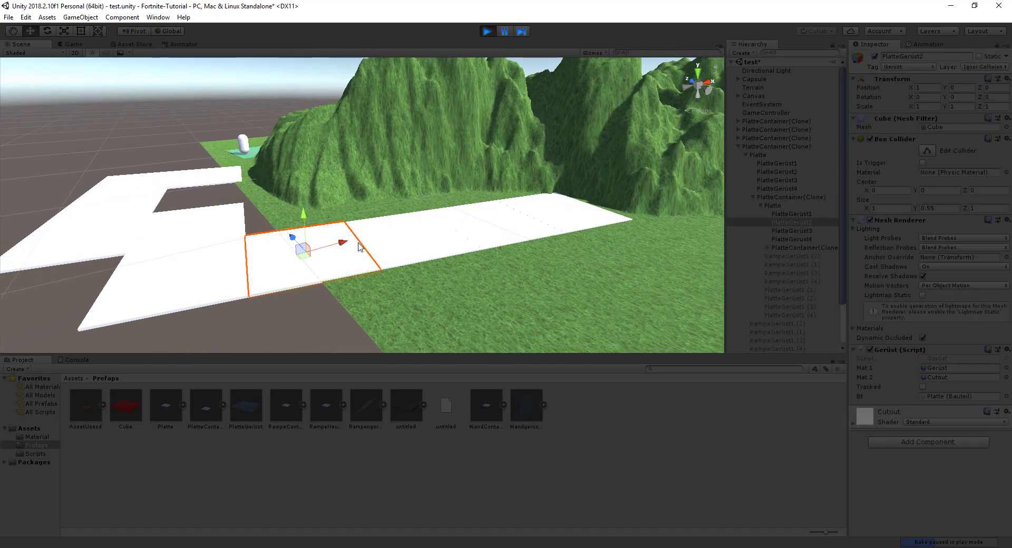
{"action": "left_click", "coordinate": [777, 199]}
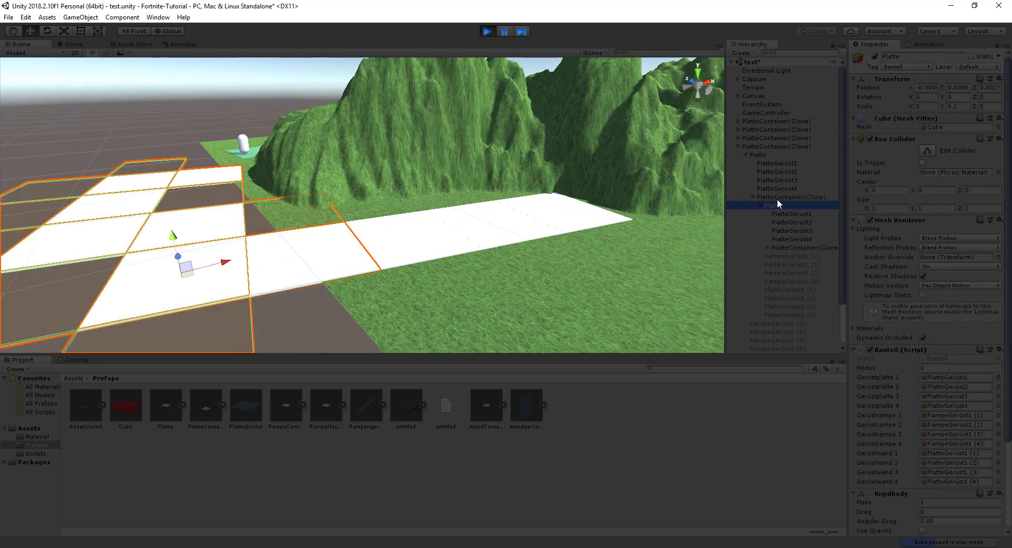
{"action": "left_click", "coordinate": [759, 147]}
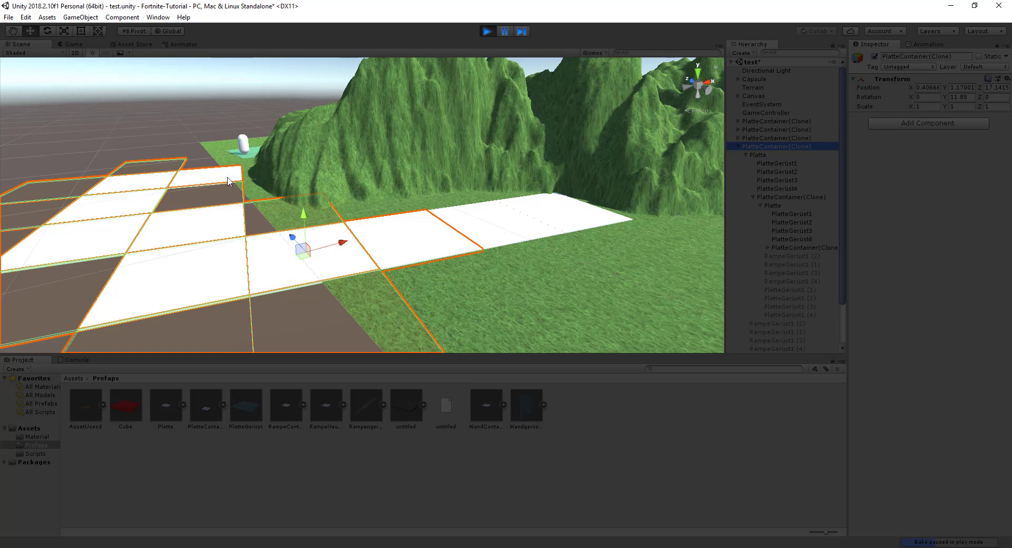
{"action": "left_click", "coordinate": [410, 253]}
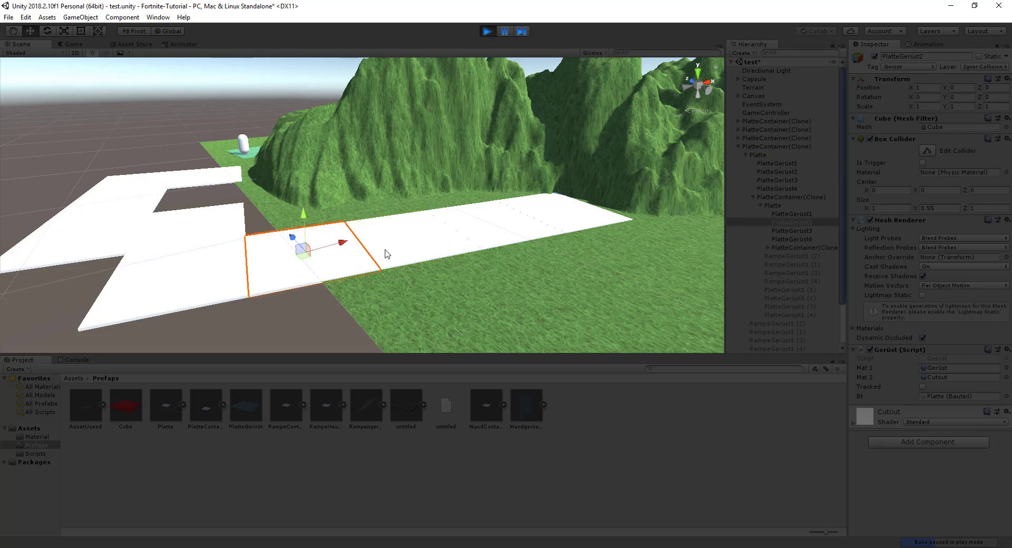
{"action": "left_click", "coordinate": [773, 197]}
{"action": "left_click", "coordinate": [775, 205]}
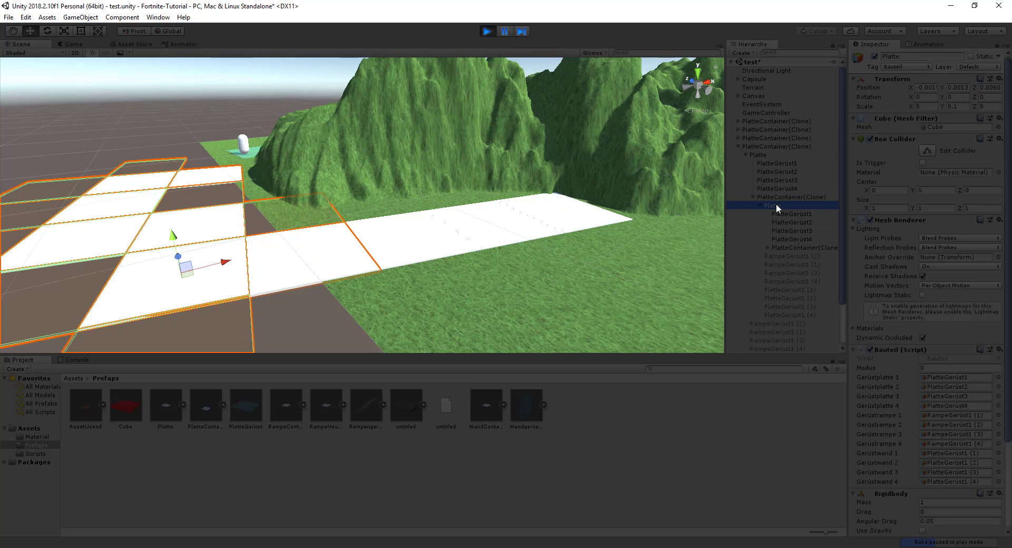
{"action": "left_click", "coordinate": [422, 227]}
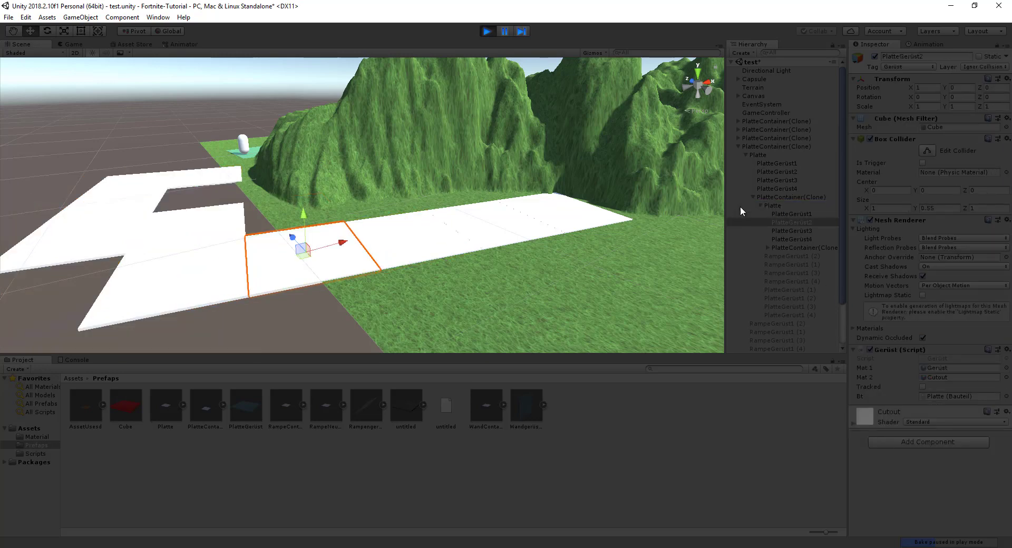
{"action": "left_click", "coordinate": [778, 196]}
{"action": "mouse_move", "coordinate": [463, 233]}
{"action": "left_mouse_down", "text": "alt"}
{"action": "mouse_move", "coordinate": [345, 242]}
{"action": "mouse_move", "coordinate": [384, 286]}
{"action": "left_mouse_up", "text": "alt"}
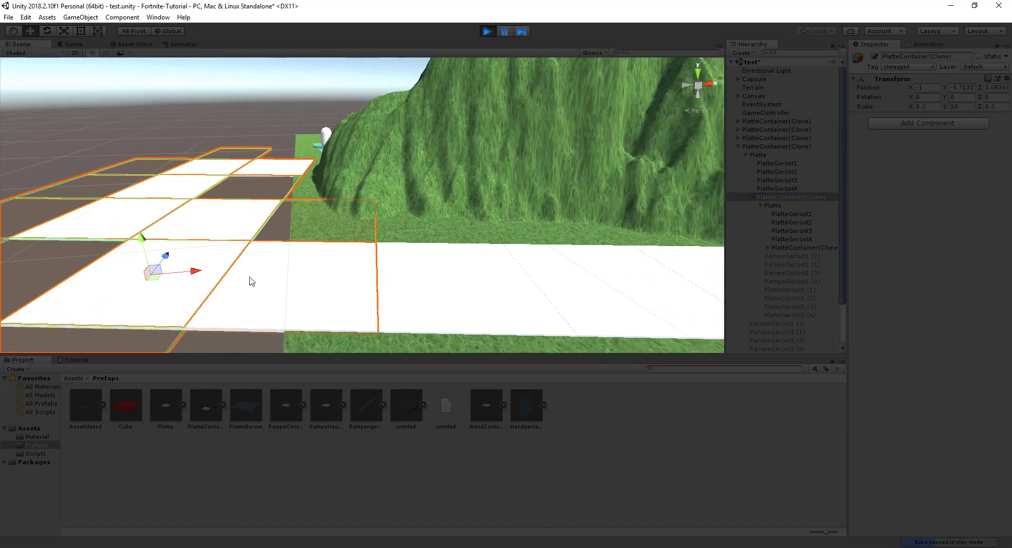
{"action": "mouse_move", "coordinate": [236, 298]}
{"action": "left_mouse_down", "text": "alt"}
{"action": "mouse_move", "coordinate": [520, 297]}
{"action": "mouse_move", "coordinate": [569, 311]}
{"action": "mouse_move", "coordinate": [219, 306]}
{"action": "mouse_move", "coordinate": [337, 289]}
{"action": "left_mouse_up", "text": "alt"}
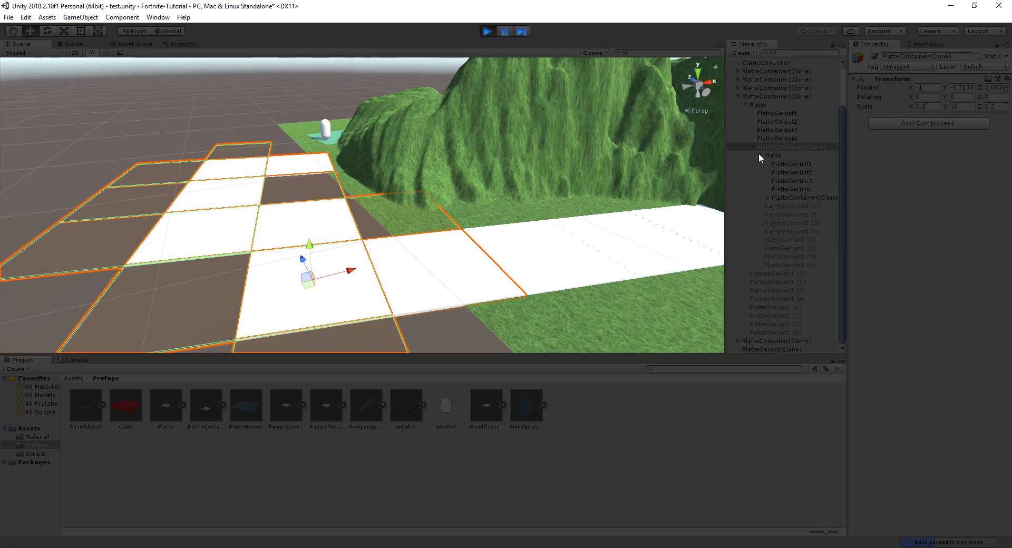
Delete the nested floor container and a second PlatteContainer(Clone) from the Hierarchy.
{"action": "left_click", "coordinate": [785, 198]}
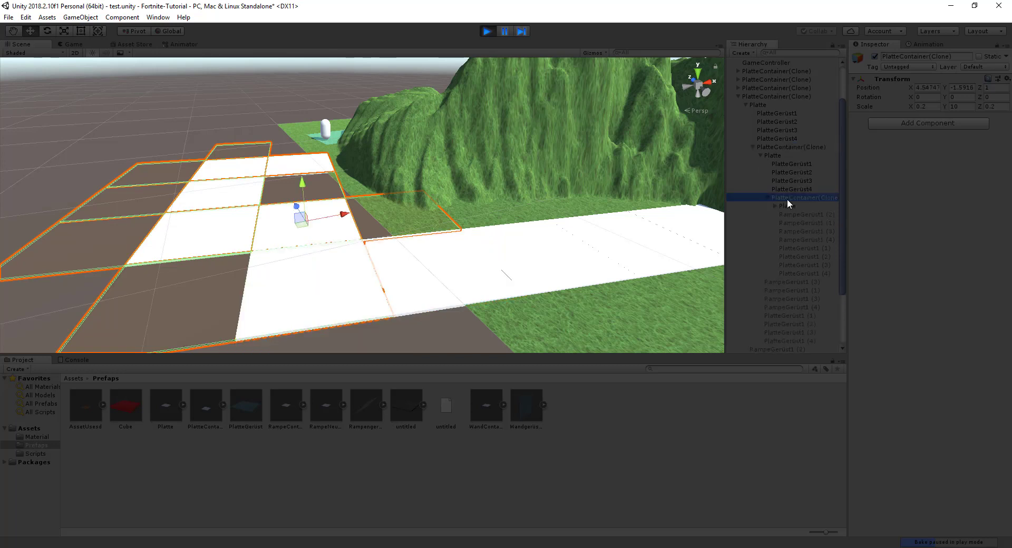
{"action": "key", "text": "Delete"}
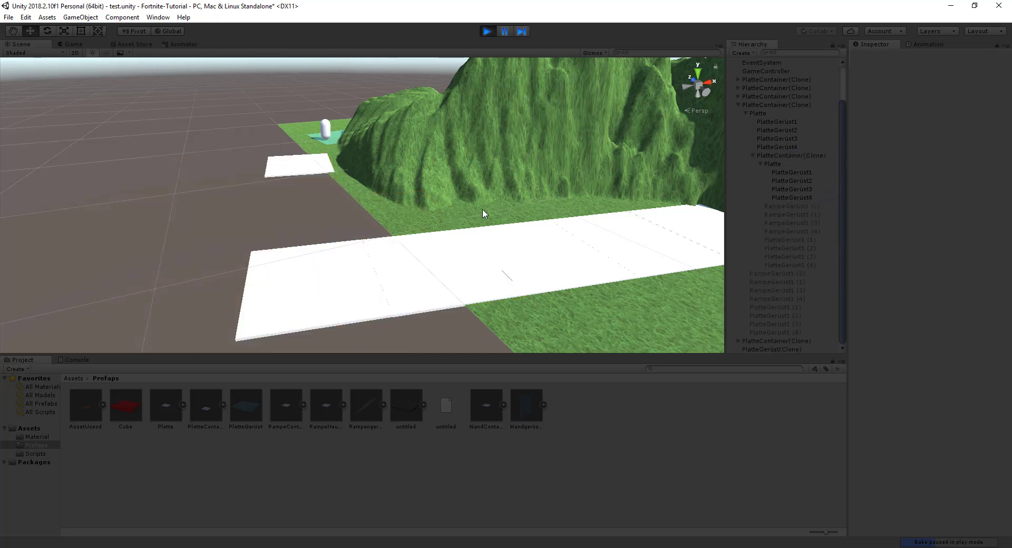
{"action": "left_click", "coordinate": [314, 174]}
{"action": "left_click", "coordinate": [451, 279]}
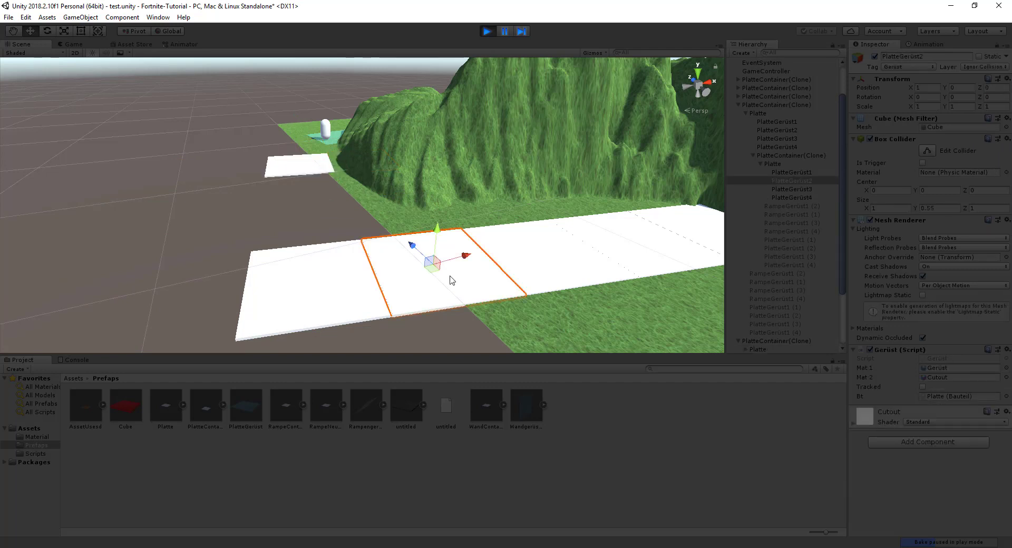
{"action": "left_click", "coordinate": [769, 156]}
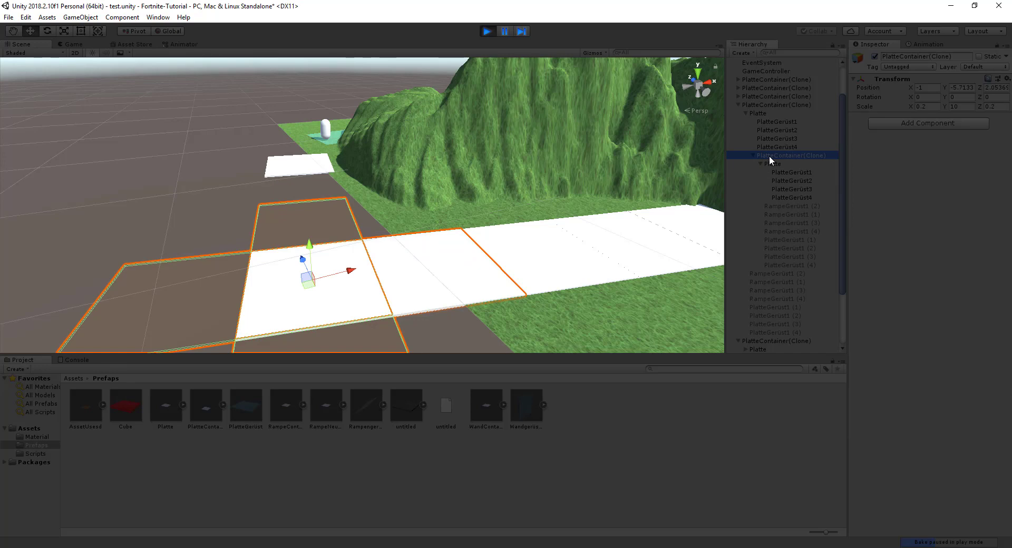
{"action": "key", "text": "Delete"}
Inspect the remaining floor tiles, turning the view toward the mountains.
{"action": "left_click", "coordinate": [458, 282]}
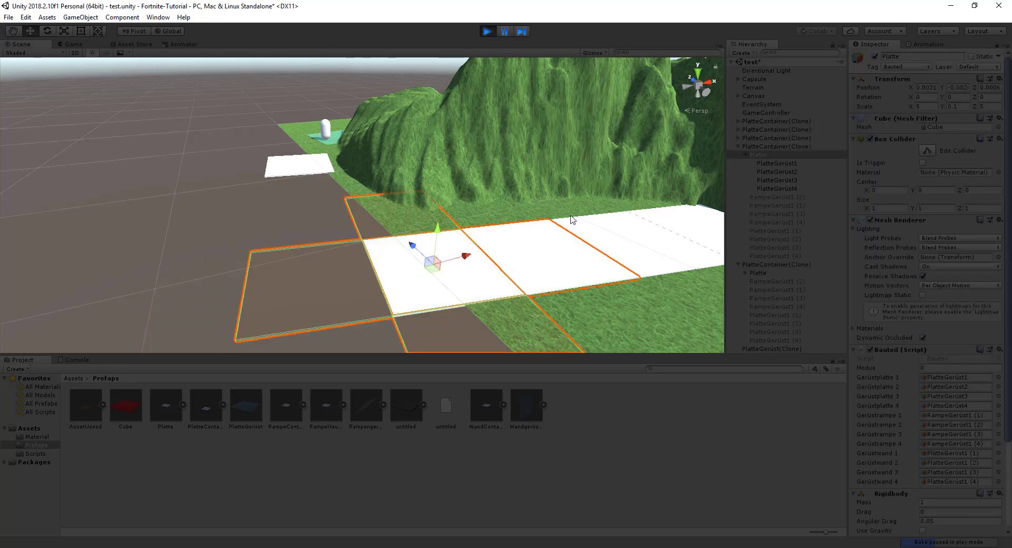
{"action": "right_click_drag", "start_coordinate": [463, 305], "coordinate": [426, 287]}
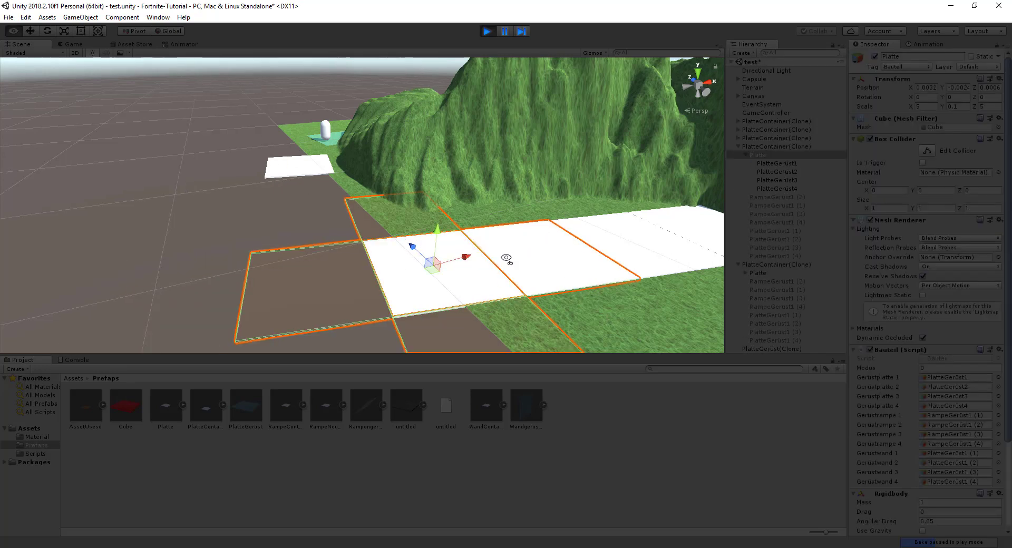
{"action": "left_click", "coordinate": [356, 93]}
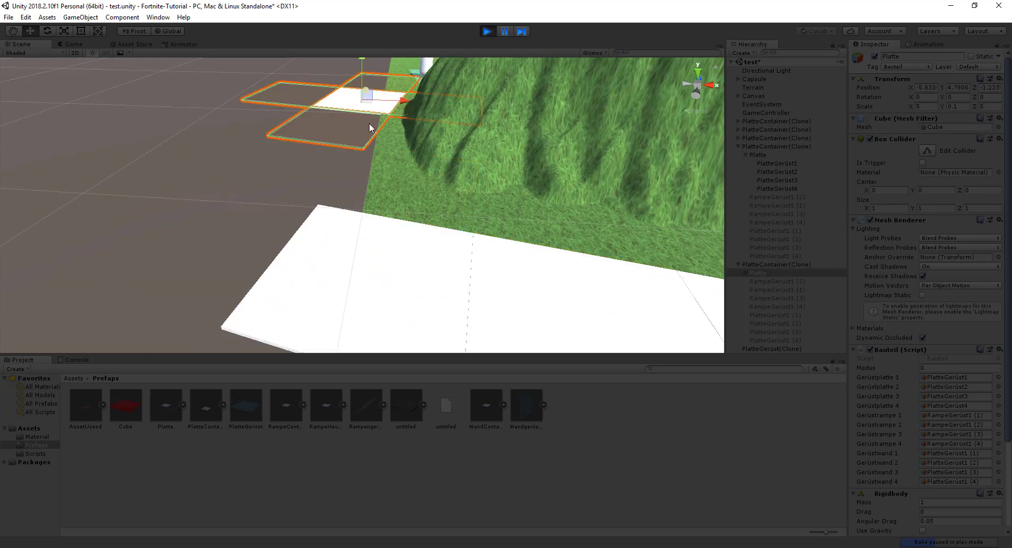
{"action": "left_click", "coordinate": [362, 293]}
{"action": "mouse_move", "coordinate": [362, 293]}
{"action": "right_mouse_down"}
{"action": "mouse_move", "coordinate": [547, 235]}
{"action": "mouse_move", "coordinate": [568, 251]}
{"action": "right_mouse_up"}
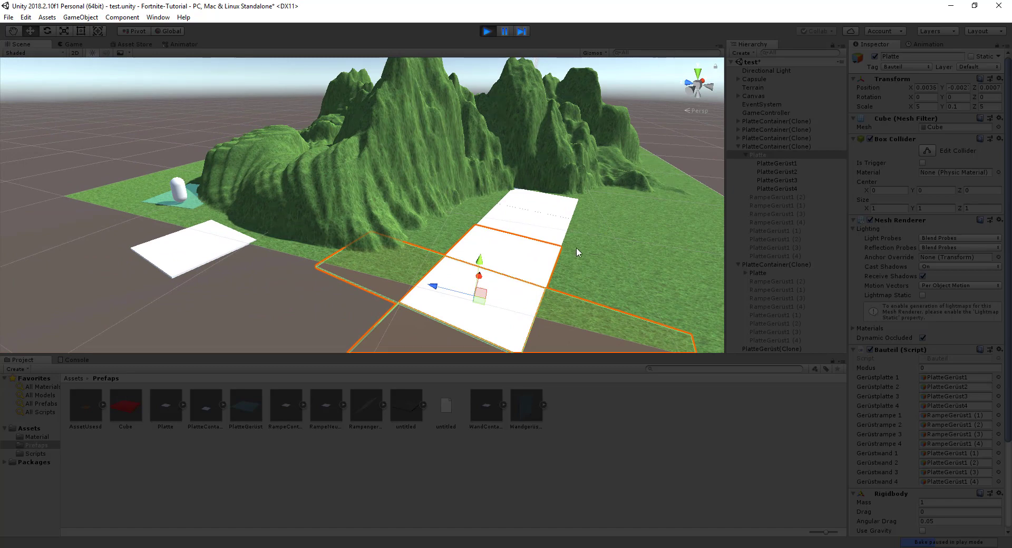
{"action": "mouse_move", "coordinate": [576, 247]}
{"action": "right_mouse_down"}
{"action": "mouse_move", "coordinate": [642, 206]}
{"action": "mouse_move", "coordinate": [687, 209]}
{"action": "right_mouse_up"}
{"action": "right_click_drag", "start_coordinate": [666, 216], "coordinate": [439, 250]}
{"action": "key", "text": "s"}
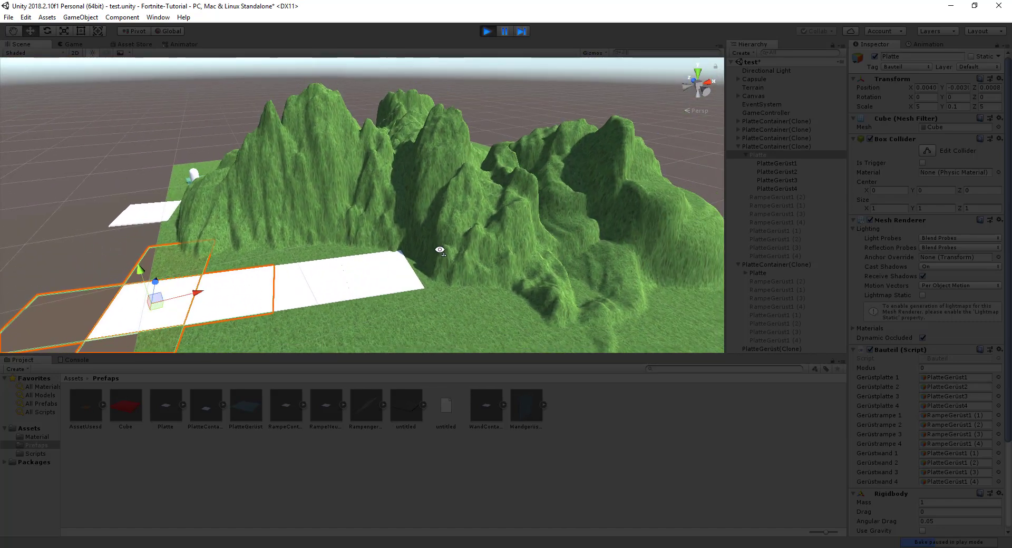
Collapse the second and fourth floor containers in the Hierarchy and switch to BuildingController.cs.
{"action": "left_click", "coordinate": [736, 265]}
{"action": "left_click", "coordinate": [738, 146]}
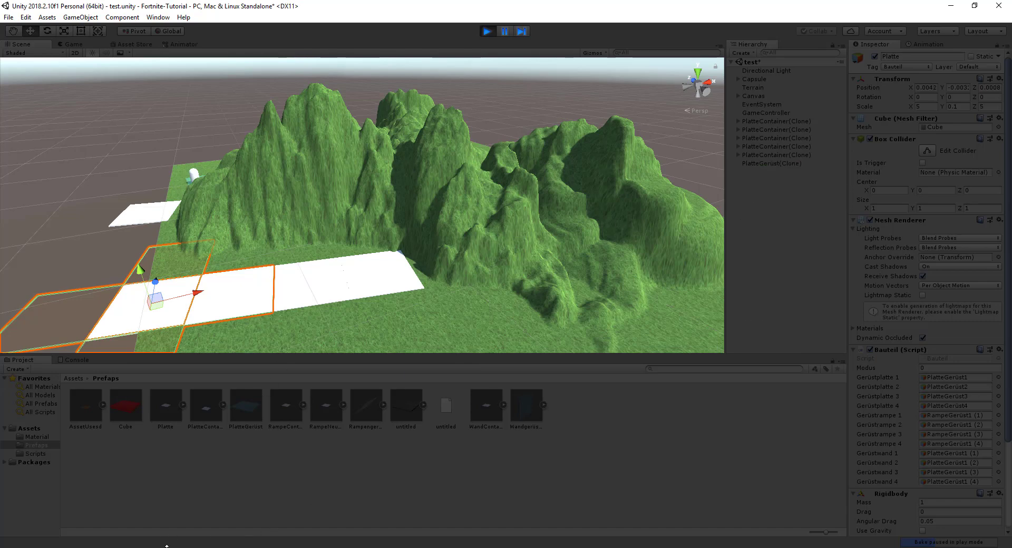
{"action": "left_click", "coordinate": [200, 545]}
Scroll BuildingController.cs up to its field declarations, then return to Unity.
{"action": "scroll", "coordinate": [363, 303], "scroll_direction": "down", "scroll_amount": 4}
{"action": "scroll", "coordinate": [361, 305], "scroll_direction": "up", "scroll_amount": 7}
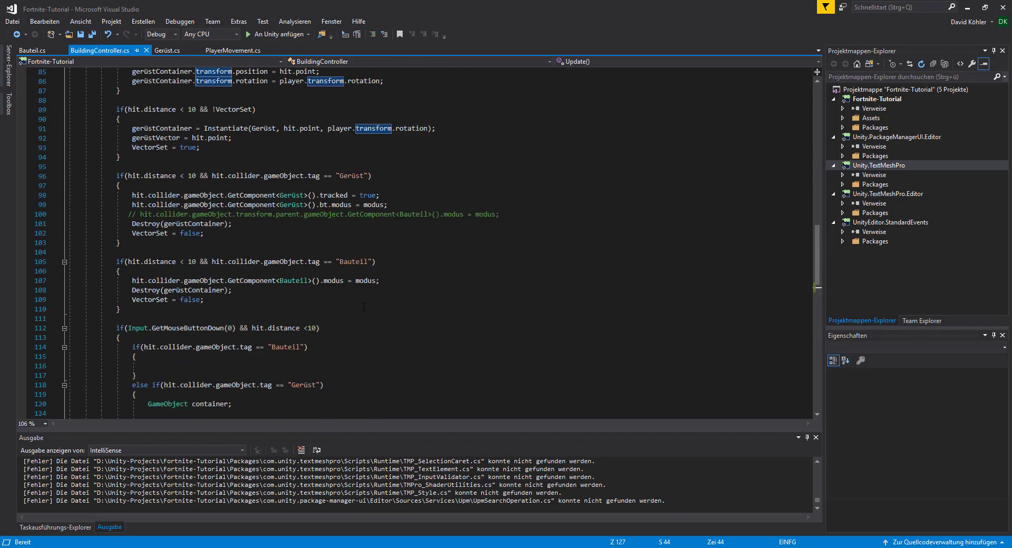
{"action": "scroll", "coordinate": [360, 306], "scroll_direction": "up", "scroll_amount": 13}
{"action": "scroll", "coordinate": [360, 307], "scroll_direction": "up", "scroll_amount": 8}
{"action": "scroll", "coordinate": [360, 307], "scroll_direction": "up", "scroll_amount": 13}
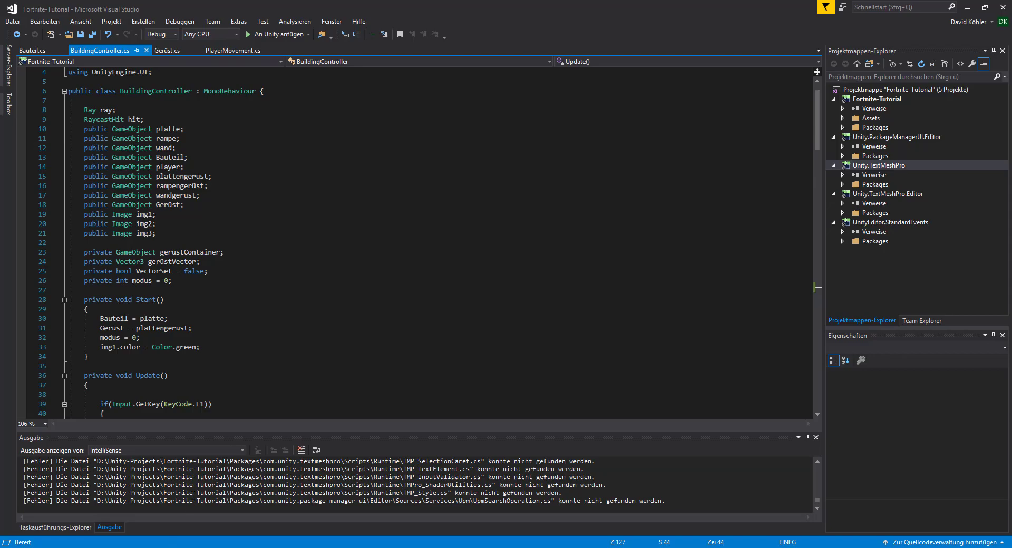
{"action": "key", "text": "alt+Tab"}
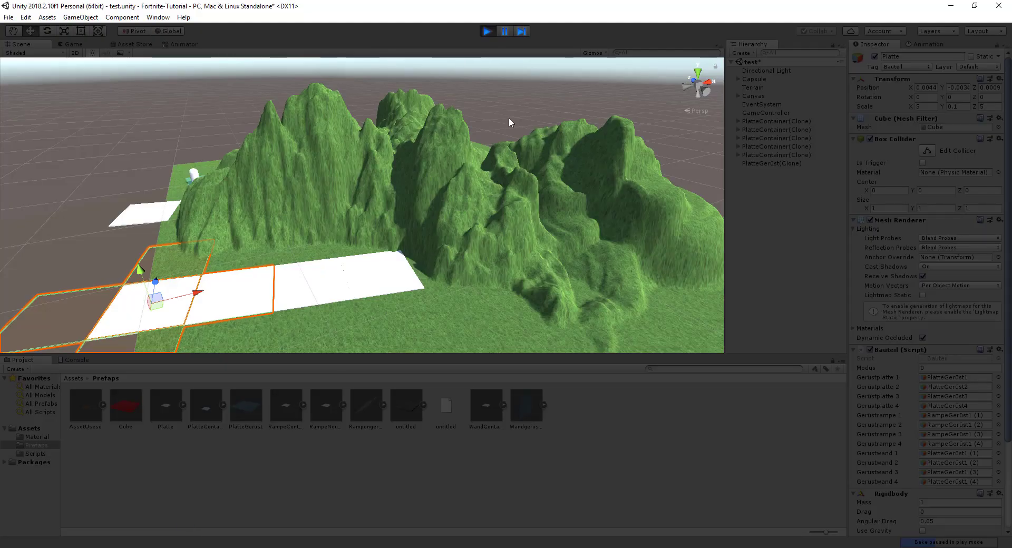
{"action": "mouse_move", "coordinate": [458, 207]}
{"action": "right_mouse_down"}
{"action": "mouse_move", "coordinate": [402, 219]}
{"action": "mouse_move", "coordinate": [437, 227]}
{"action": "right_mouse_up"}
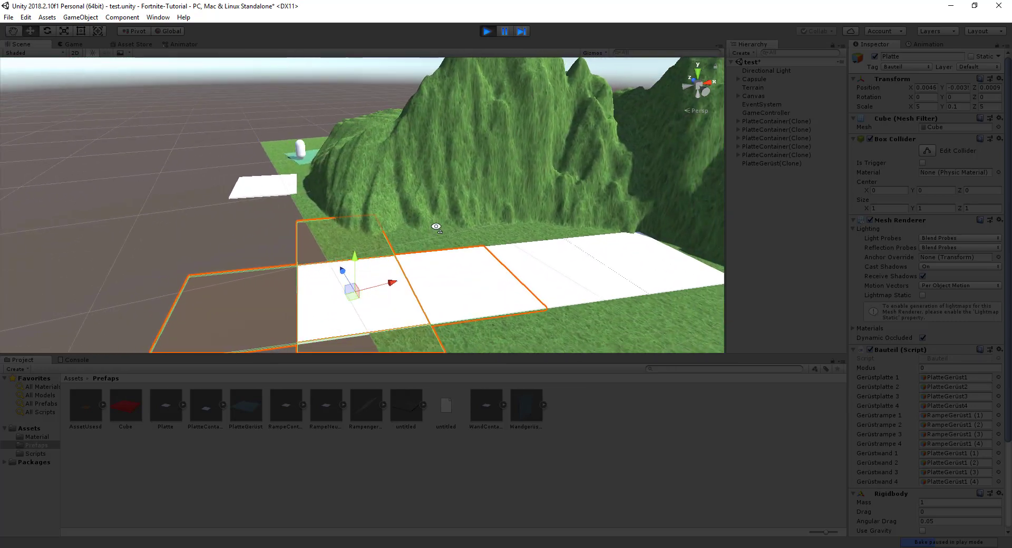